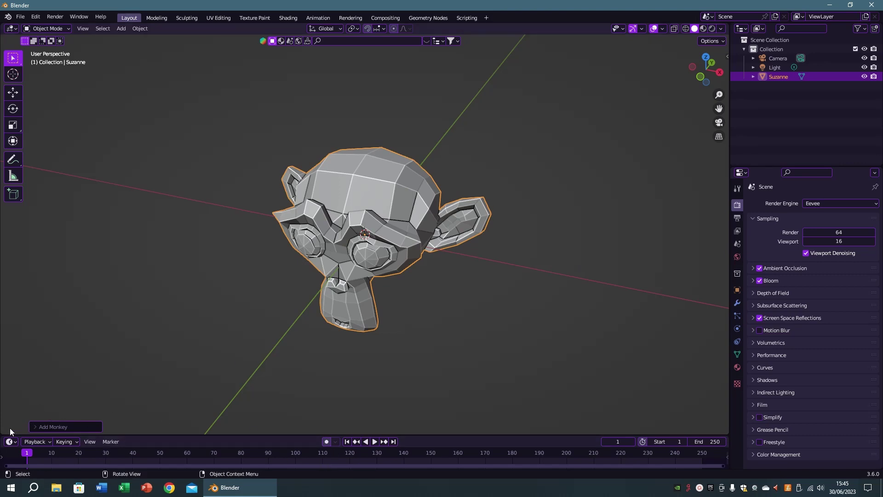
Step: Drag the 3D viewport's bottom-left corner upward to create a second, stacked 3D view
drag(2, 433, 2, 217)
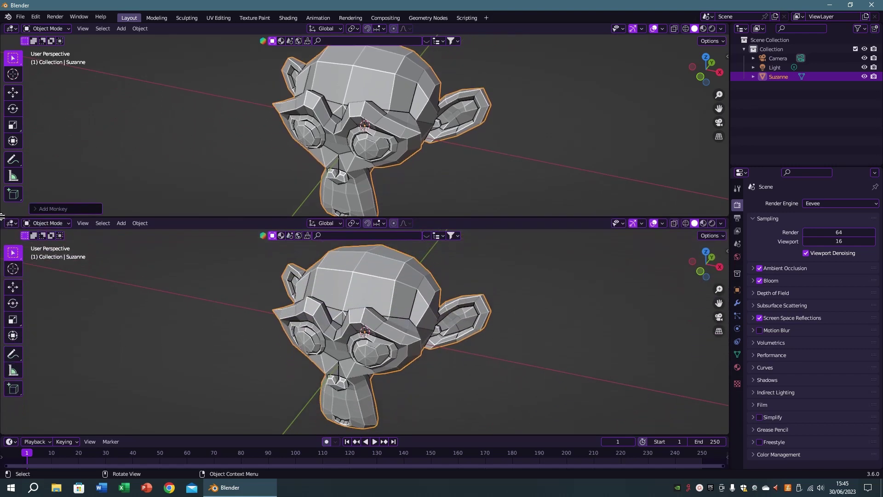
Step: Turn the lower view into a Geometry Node Editor with a new node group, spacing Group Input and Output apart
click(12, 223)
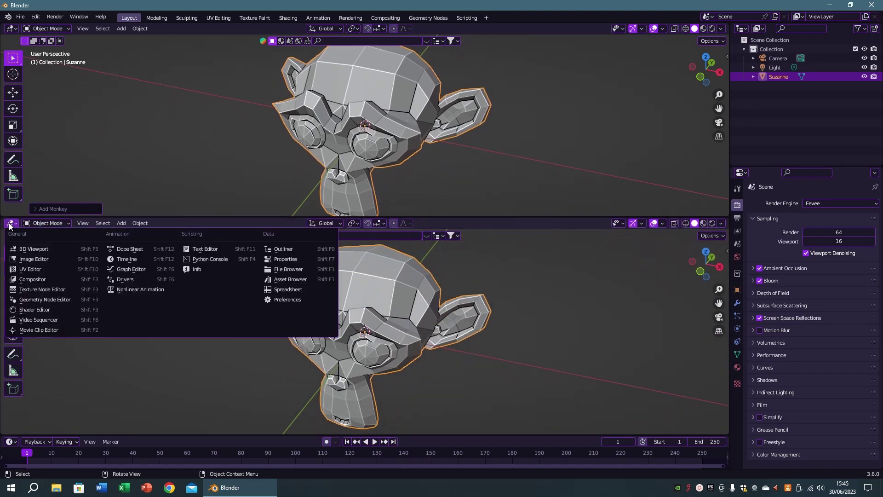
click(42, 302)
click(371, 226)
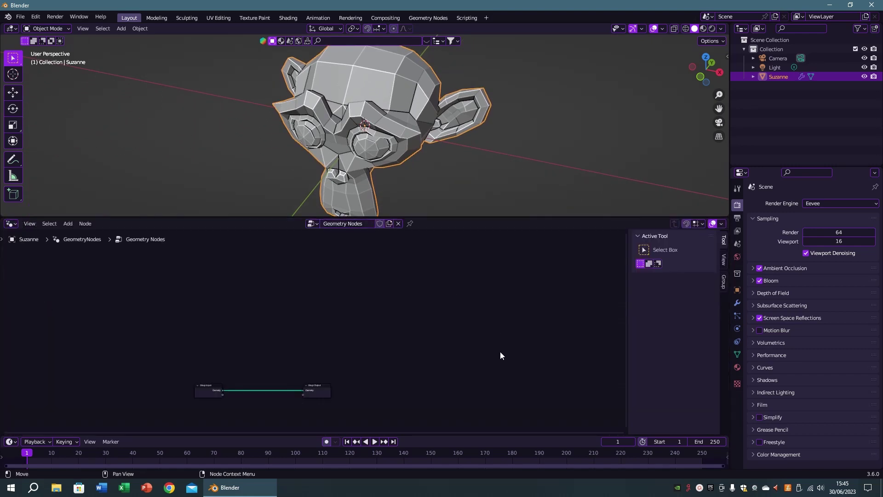
key(n)
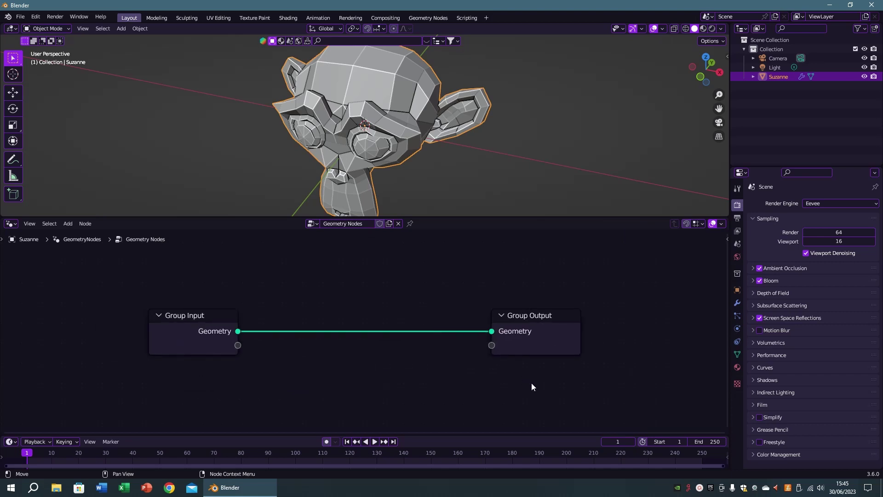
drag(554, 324, 619, 324)
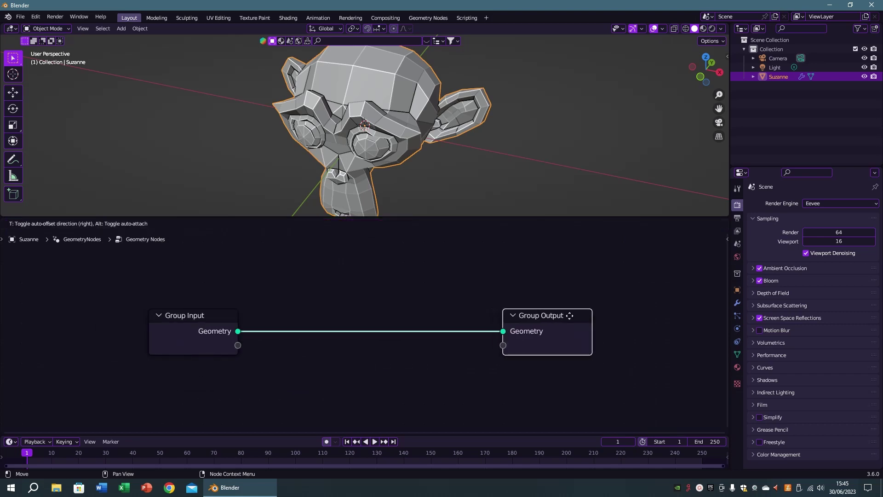
drag(173, 317, 112, 318)
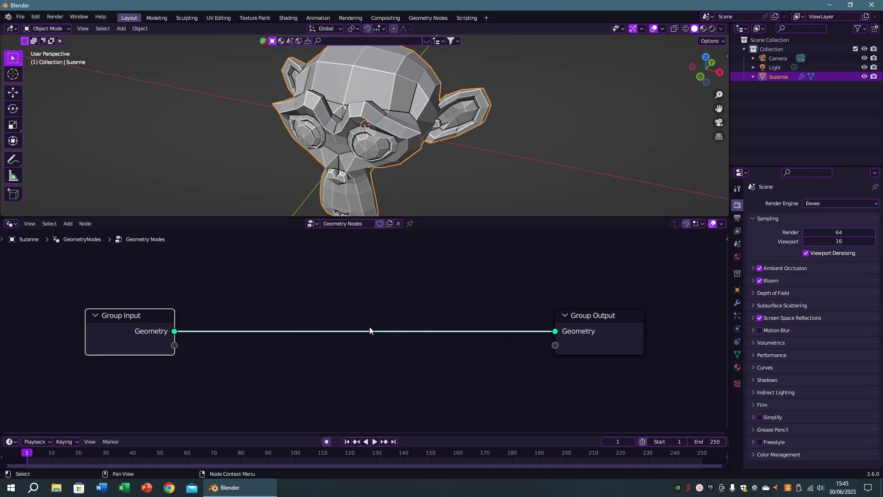
middle_drag(370, 346, 375, 387)
Step: Add a Simulation Zone and wire Group Input through it into Group Output
key(F3)
text(simu)
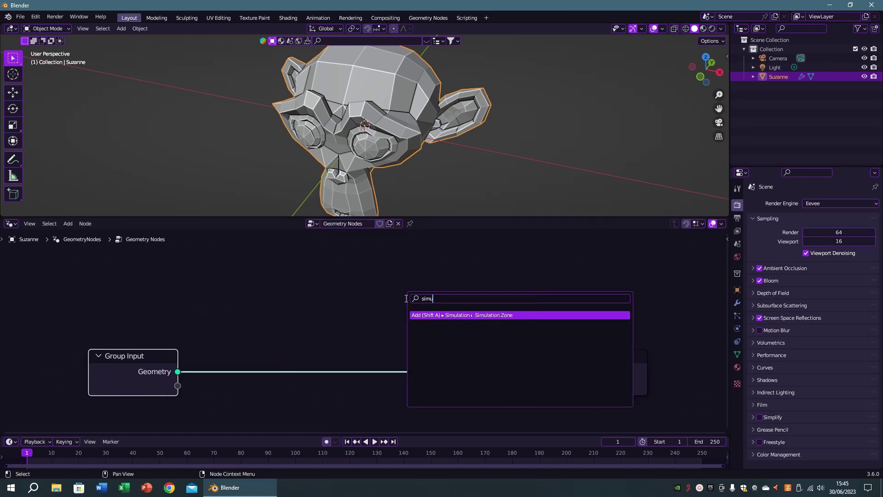
key(Return)
click(331, 249)
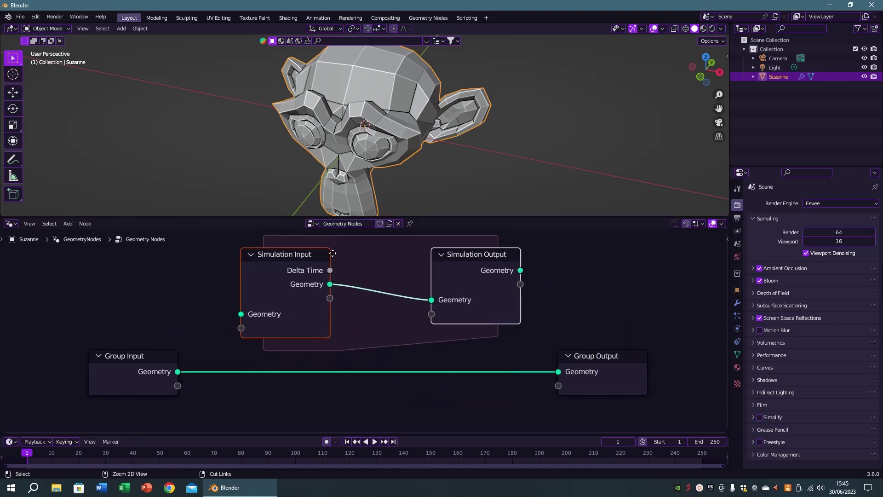
click(179, 321)
ctrl+right_drag(216, 363, 207, 380)
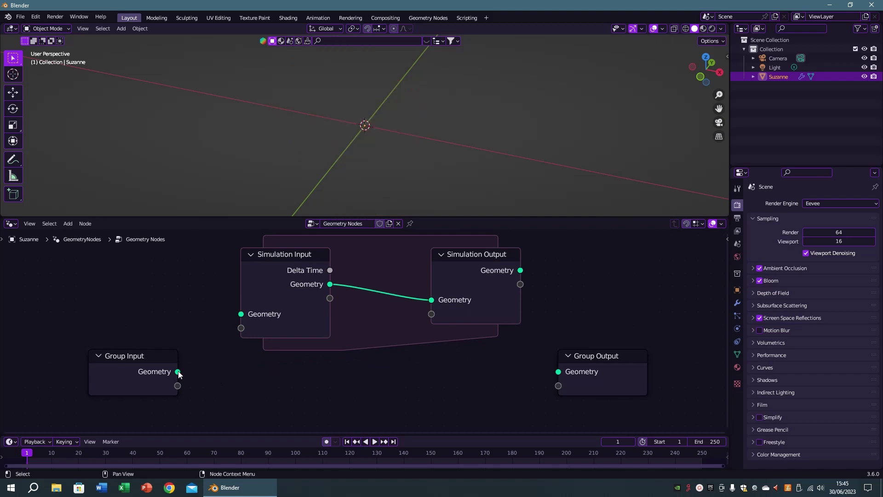
drag(178, 372, 240, 315)
drag(521, 272, 558, 372)
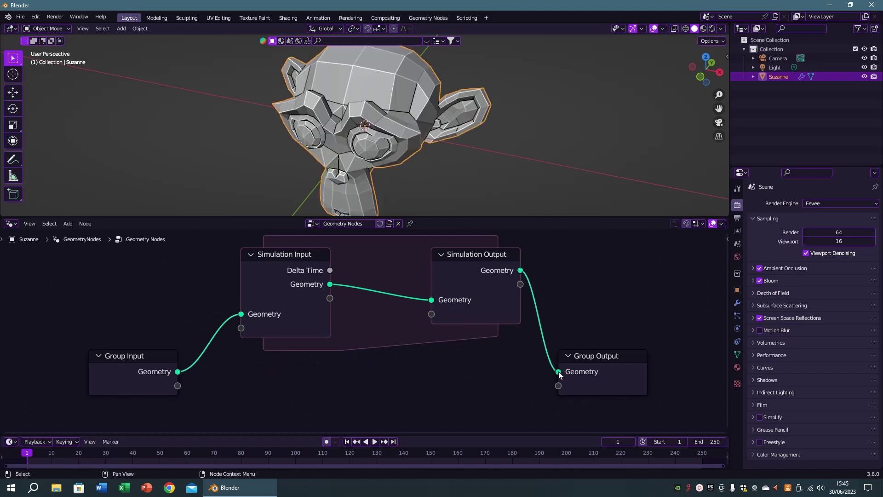
Step: Line up Group Input and Group Output beside the zone and widen the simulation zone
middle_drag(605, 342, 566, 345)
drag(615, 375, 640, 274)
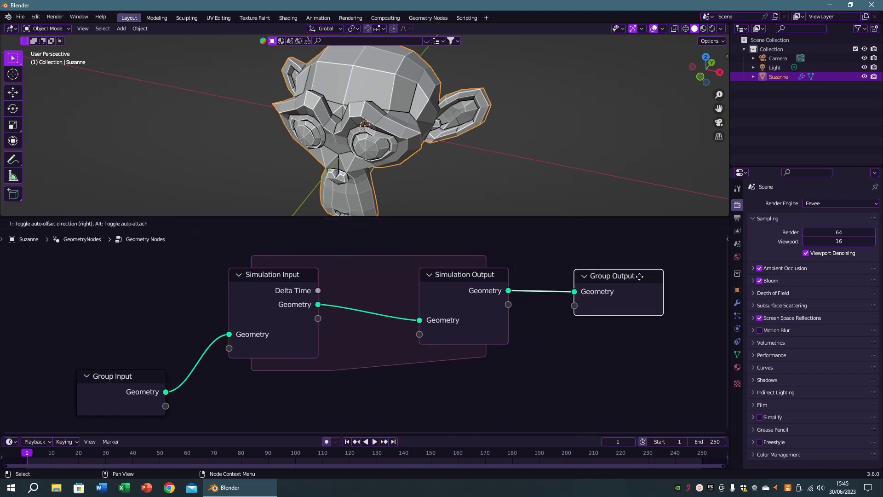
drag(160, 380, 147, 291)
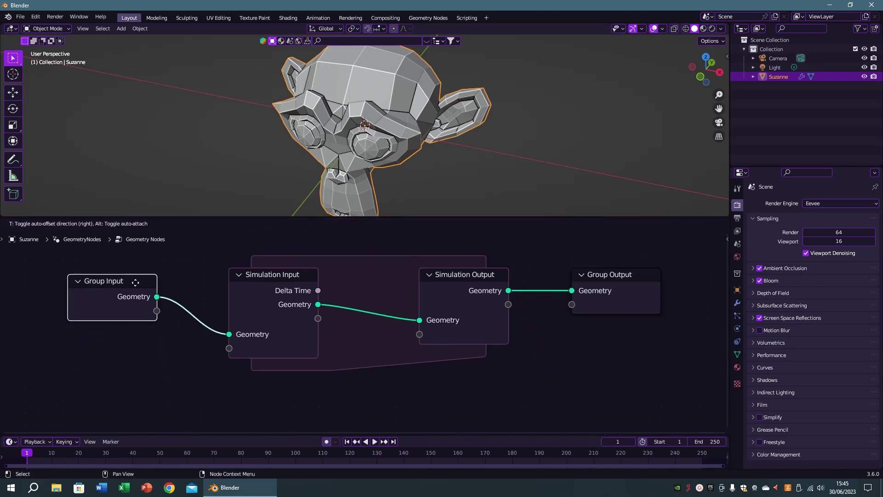
middle_drag(370, 382, 380, 386)
drag(479, 298, 517, 298)
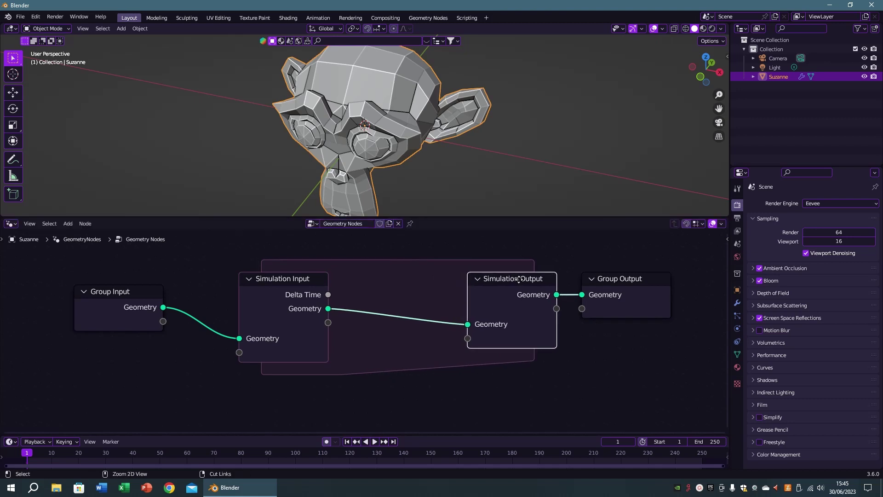
drag(619, 283, 642, 281)
drag(518, 281, 531, 281)
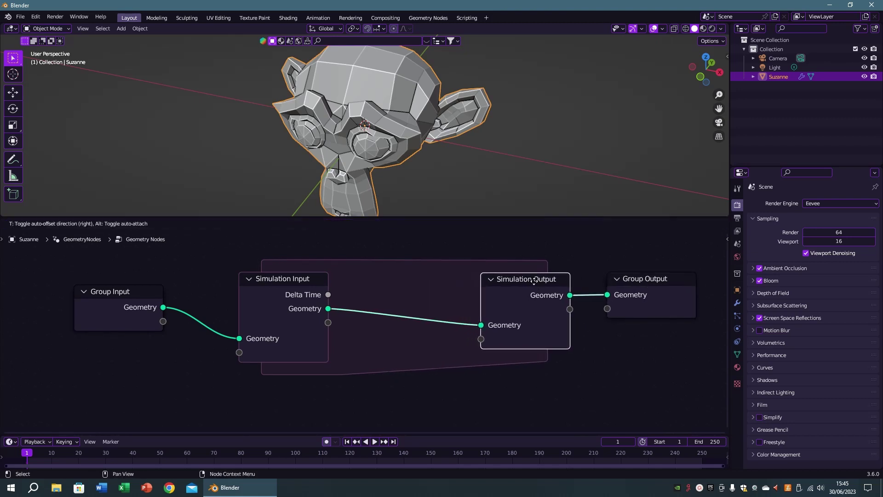
Step: Insert a Rotate Instances node on the link inside the simulation zone
key(F3)
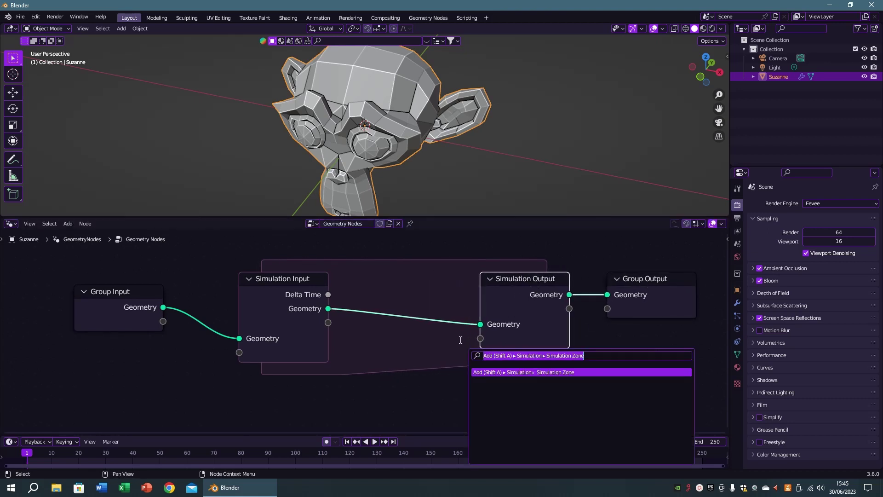
text(r)
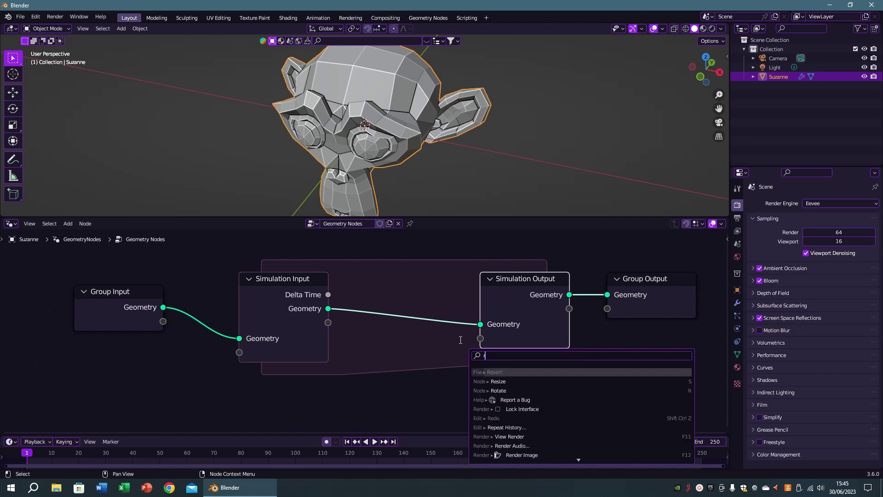
text(otate)
key(Down)
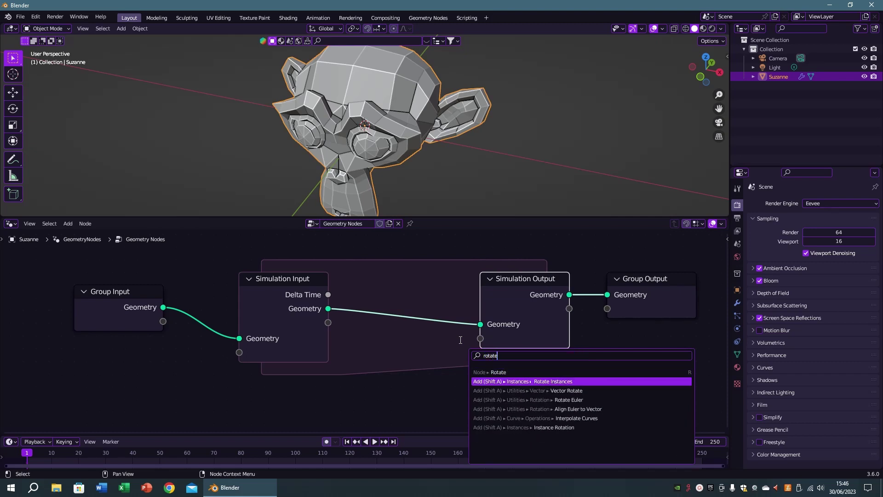
key(Return)
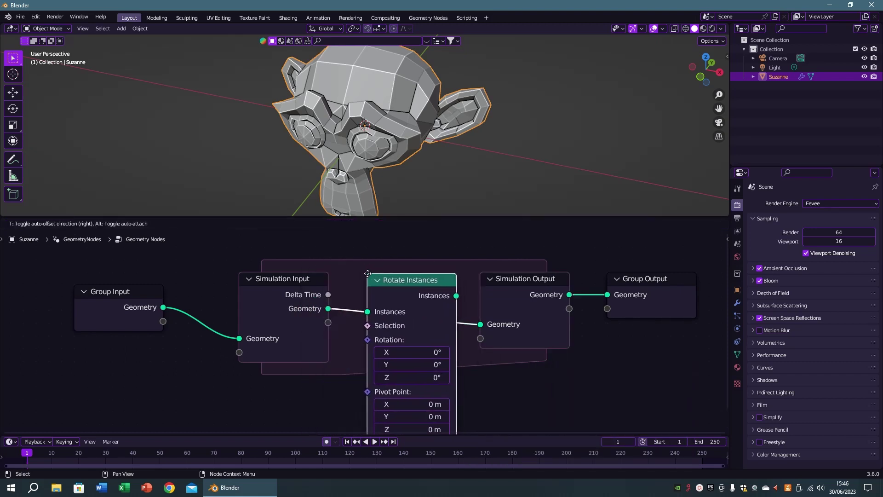
click(379, 277)
scroll(440, 327, up, 2)
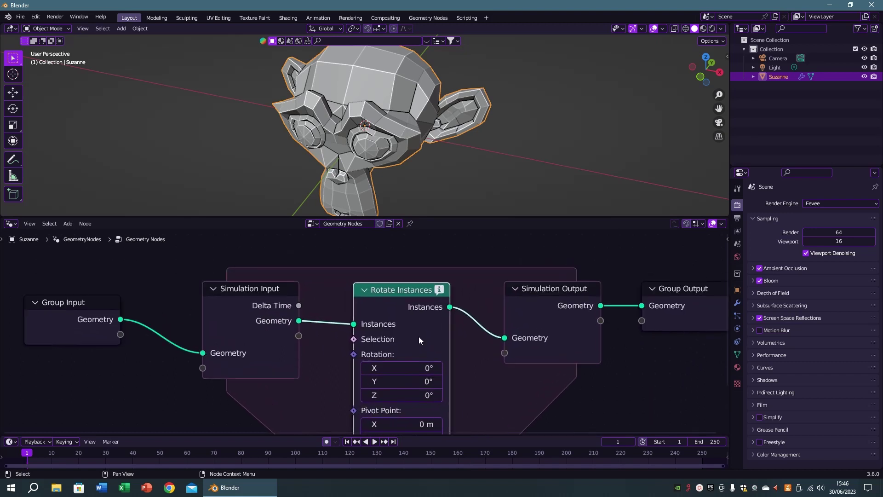
middle_drag(337, 343, 401, 340)
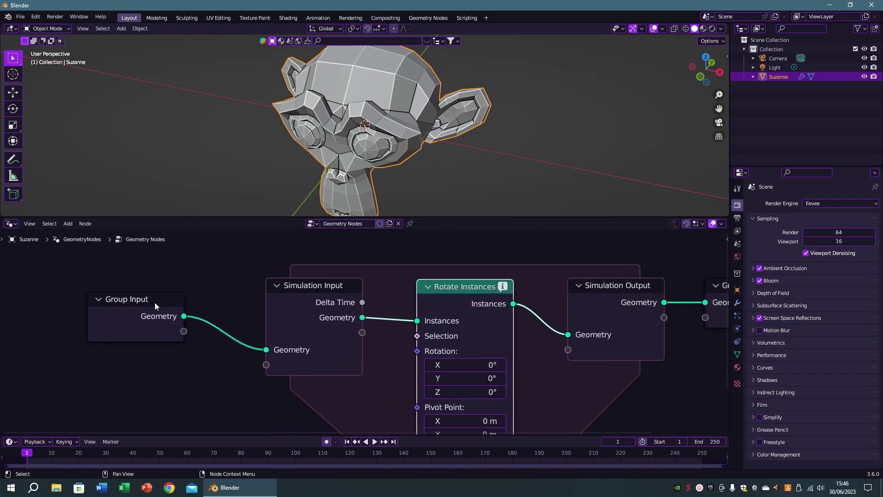
drag(160, 304, 78, 290)
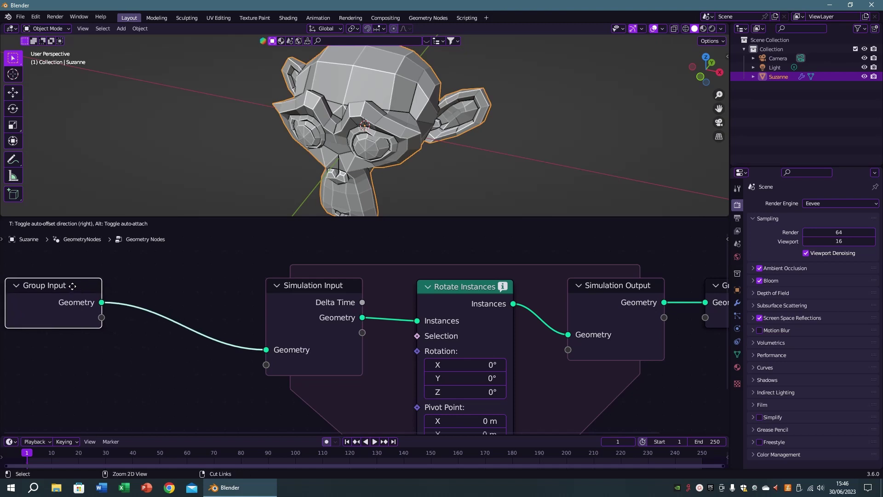
middle_drag(117, 332, 146, 336)
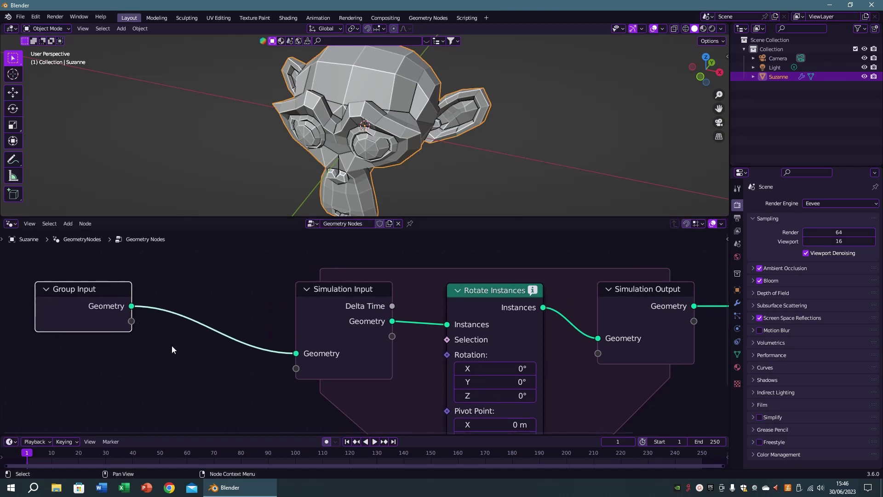
Step: Insert a Geometry to Instance node before Simulation Input
key(shift+a)
text(geometry to)
key(Return)
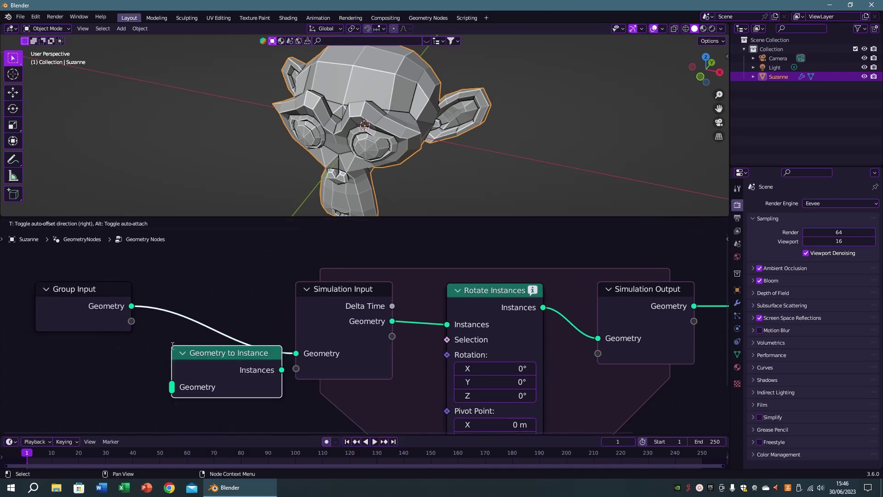
click(187, 296)
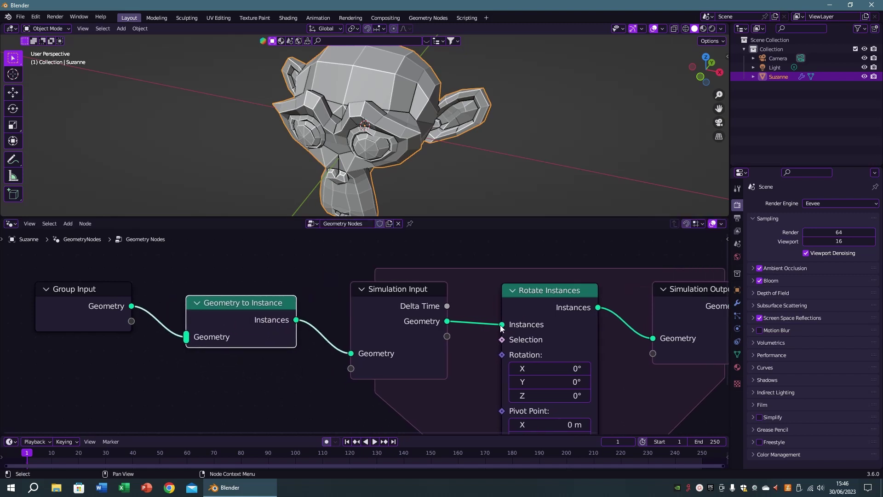
Step: Set Rotate Instances' Rotation Z to 1°
middle_drag(501, 328, 393, 297)
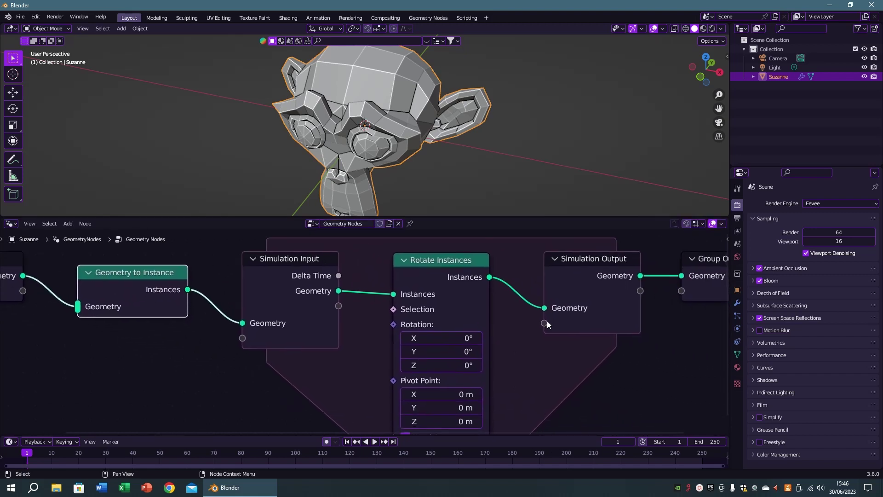
click(455, 367)
text(1)
key(Return)
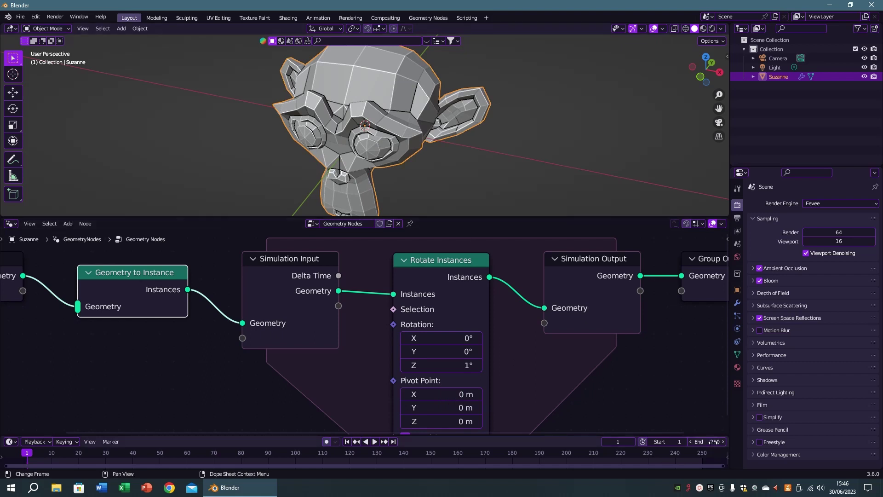
Step: Play the animation to watch Suzanne spin, then stop and rewind to frame 1
key(space)
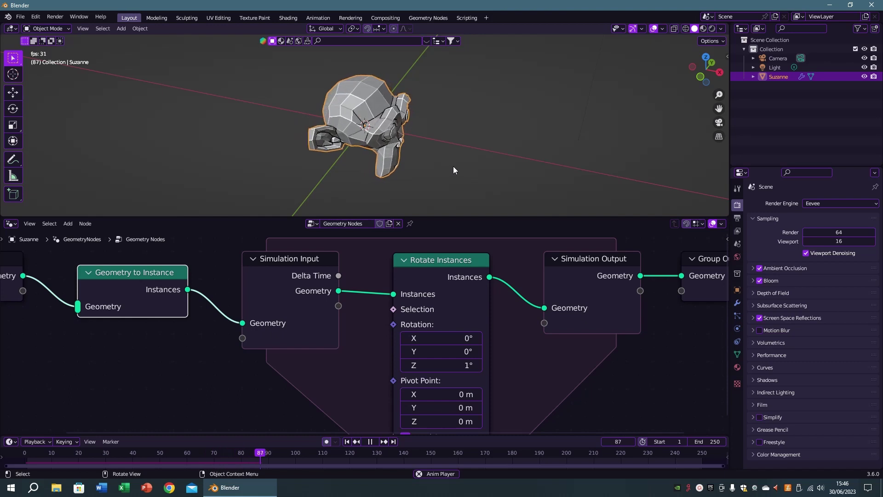
key(space)
key(shift+Left)
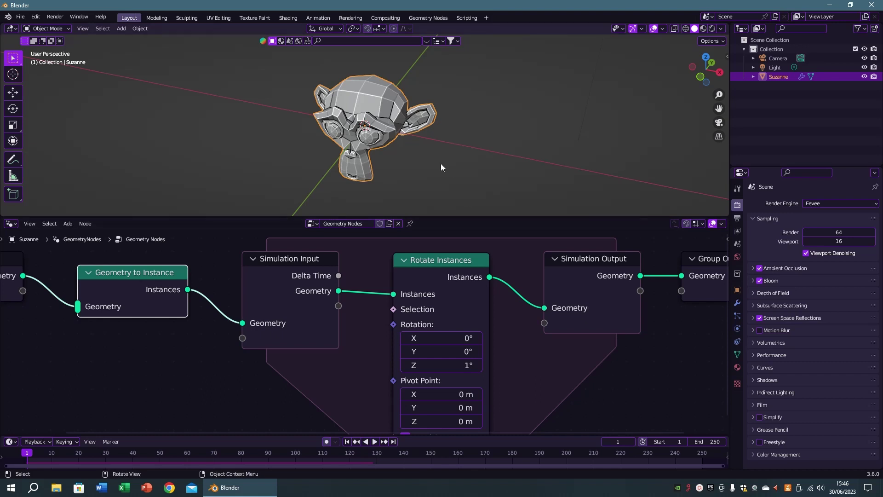
Step: Tidy Group Input and Geometry to Instance together and make the node editor taller
scroll(490, 284, down, 2)
middle_drag(479, 291, 417, 309)
drag(227, 289, 253, 276)
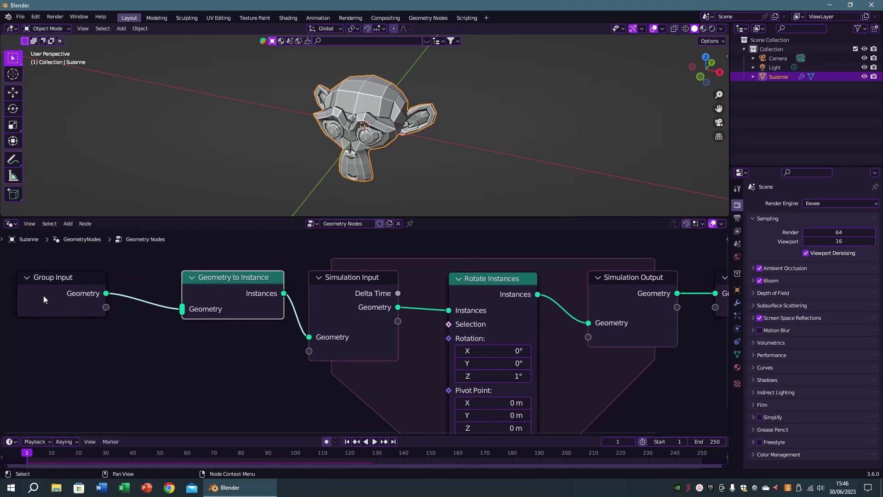
drag(72, 282, 128, 282)
ctrl+scroll(397, 335, down, 4)
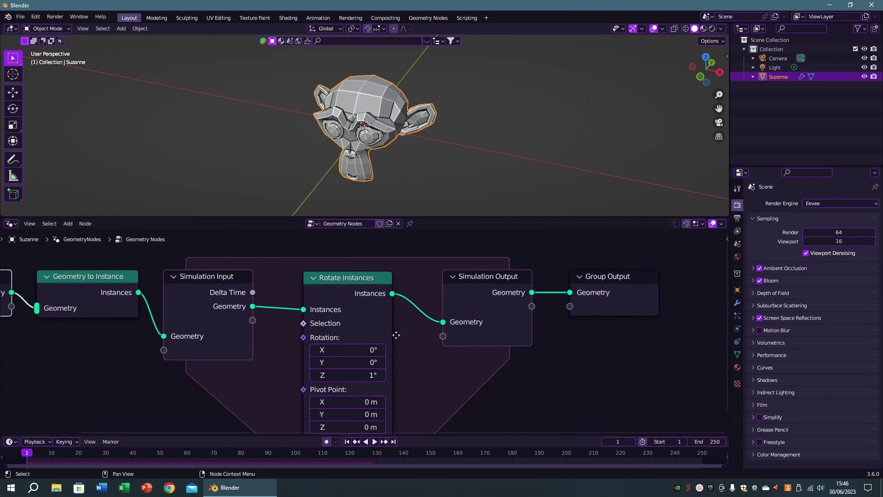
ctrl+scroll(352, 338, down, 2)
middle_drag(352, 337, 520, 317)
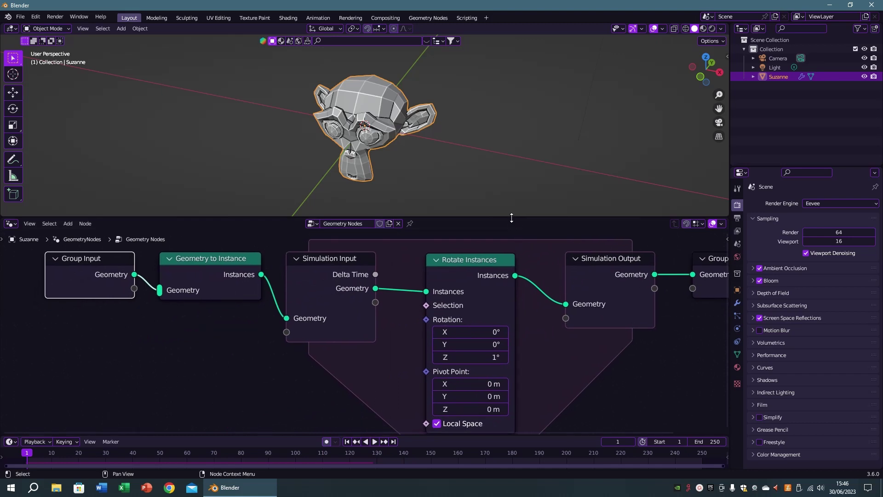
drag(511, 218, 512, 194)
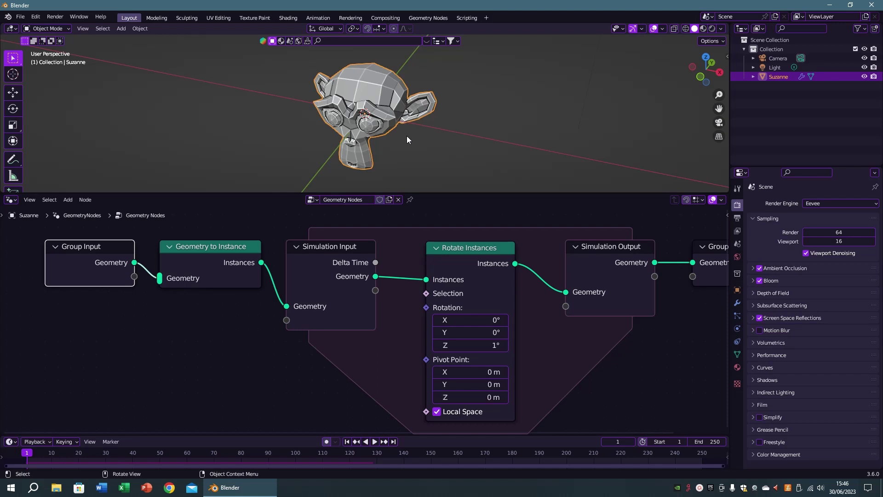
middle_drag(400, 299, 443, 271)
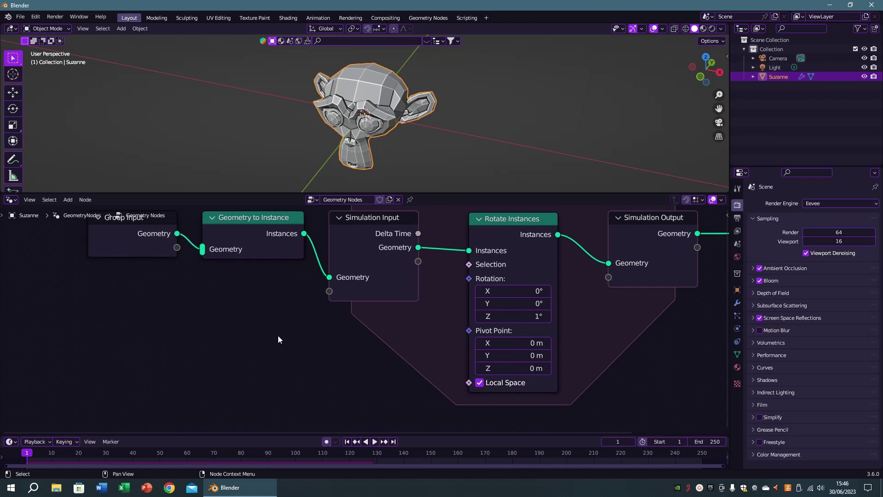
Step: Add a Store Named Attribute node named 'aceleracao'
key(F3)
text(store)
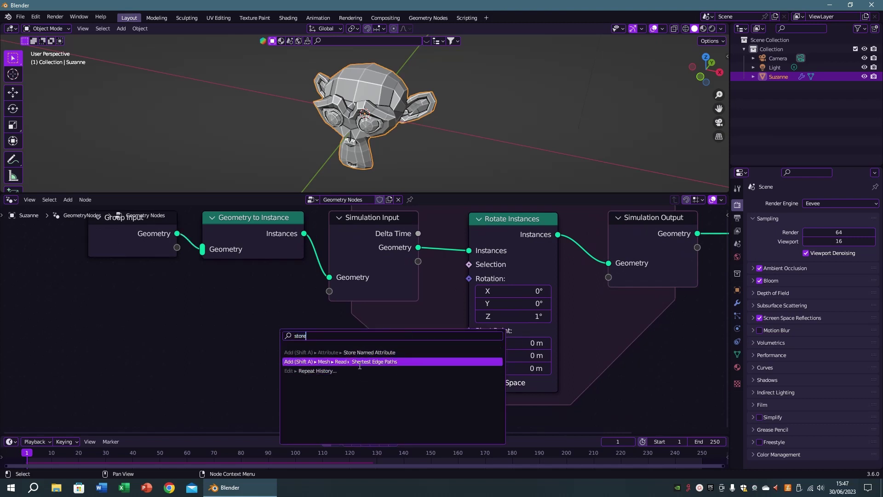
click(345, 353)
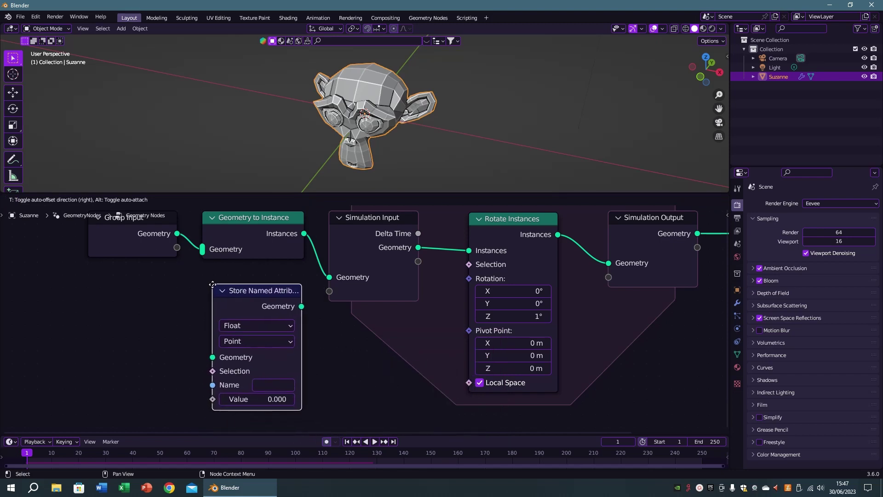
click(212, 285)
scroll(290, 338, up, 1)
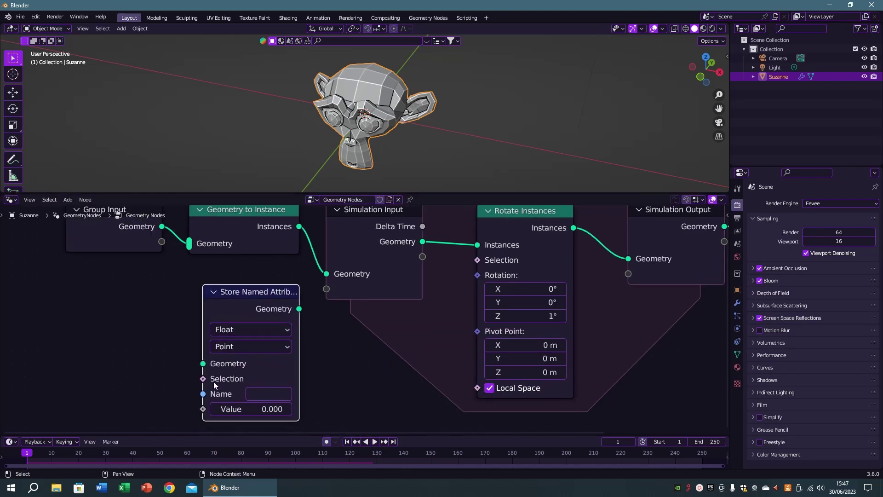
click(271, 395)
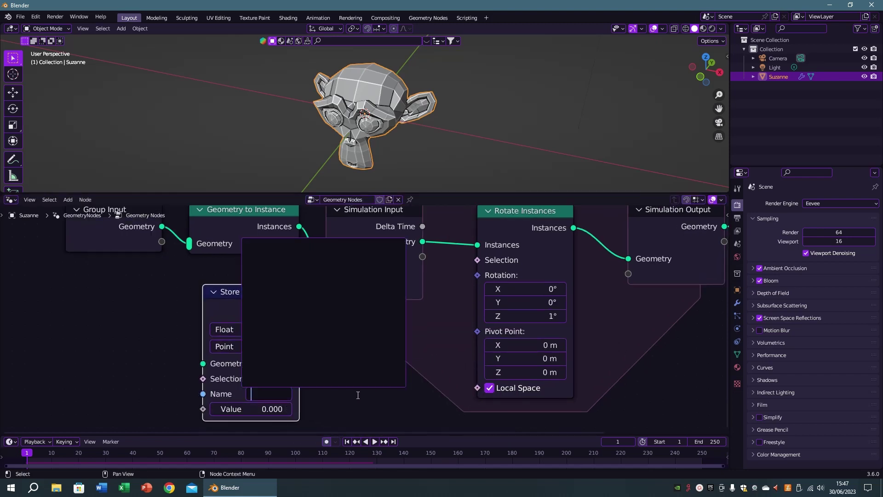
text(acelerat)
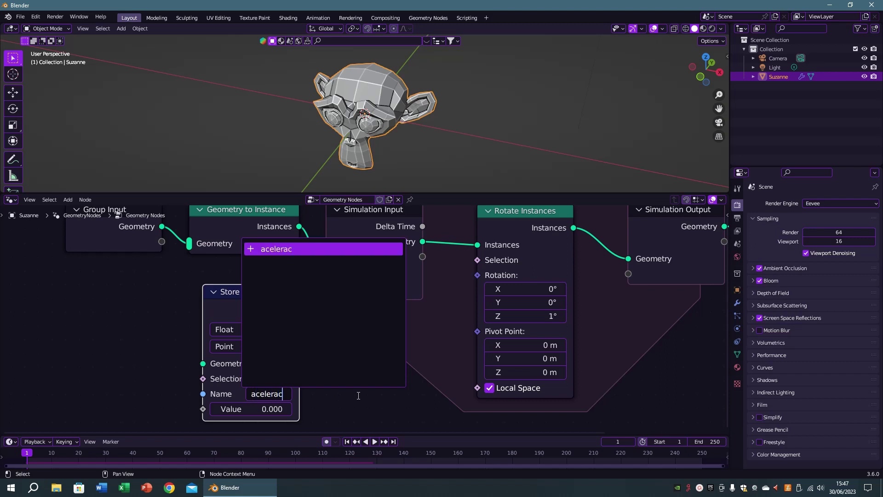
text(ion)
key(Return)
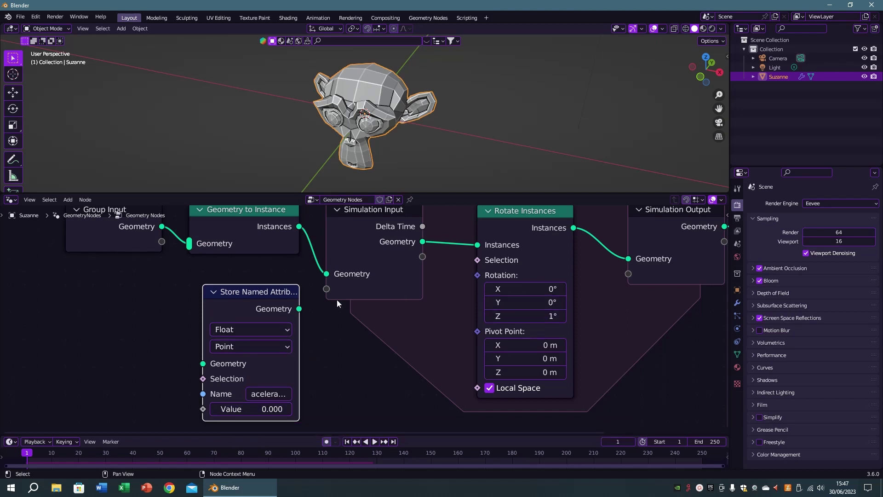
Step: Make the stored attribute a Vector with value (0, 0, 1)
click(271, 330)
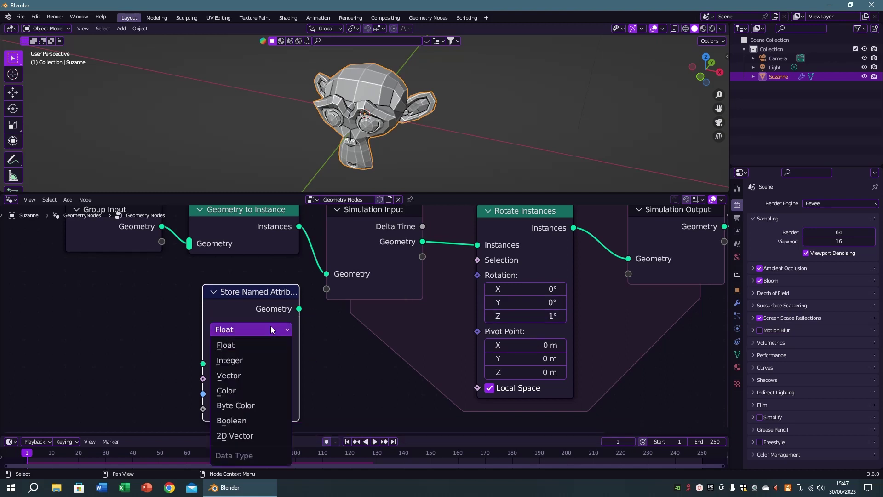
click(248, 376)
middle_drag(340, 393, 359, 339)
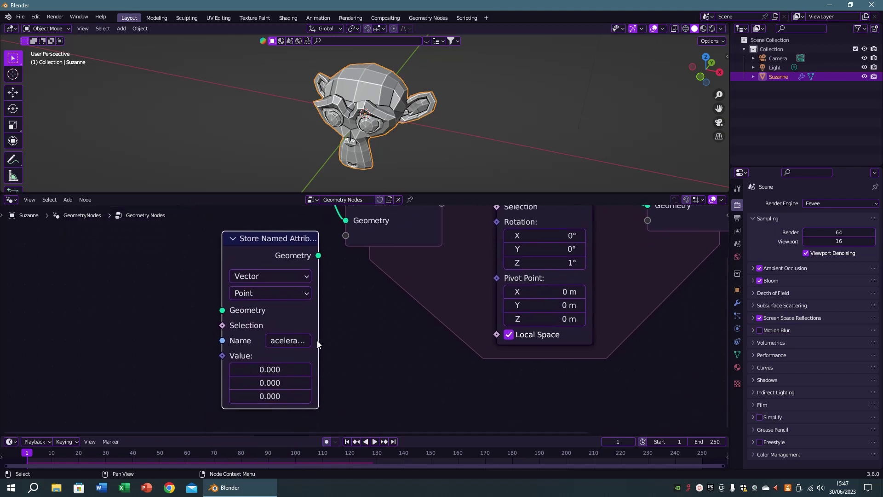
click(276, 397)
text(1)
key(Return)
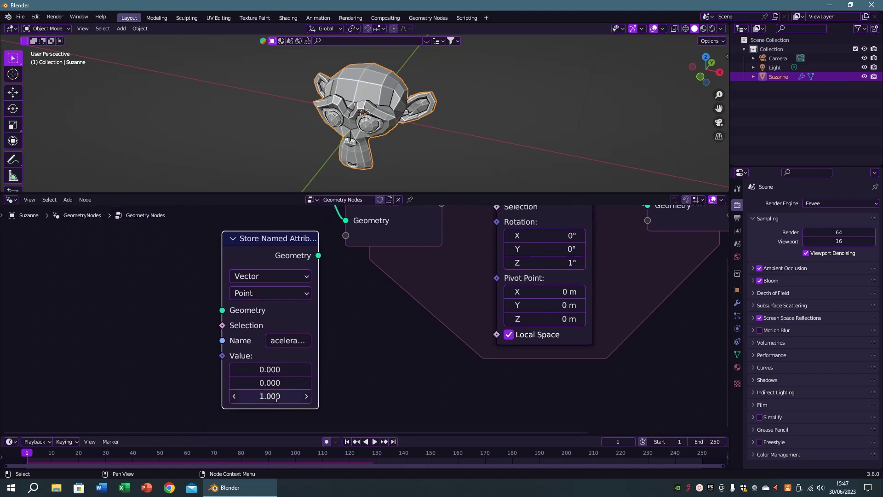
Step: Insert the Store Named Attribute node into the chain right after Group Input
middle_drag(343, 326, 401, 418)
drag(233, 280, 118, 280)
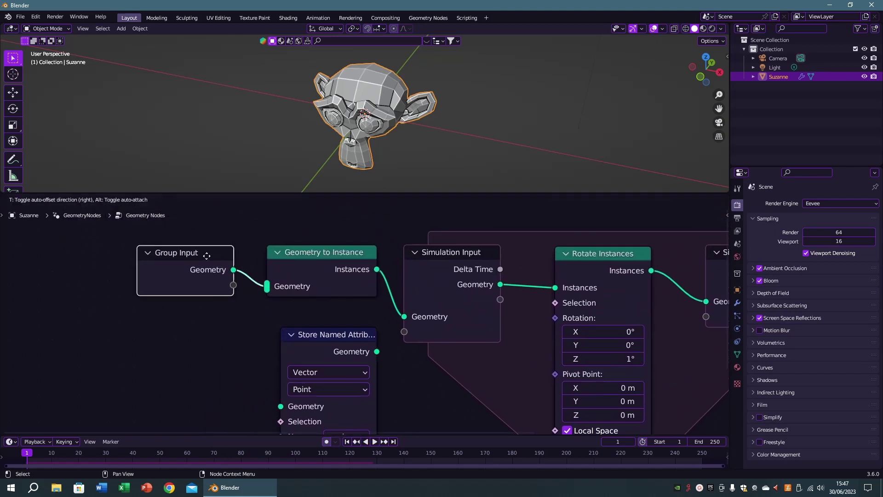
drag(336, 341, 239, 258)
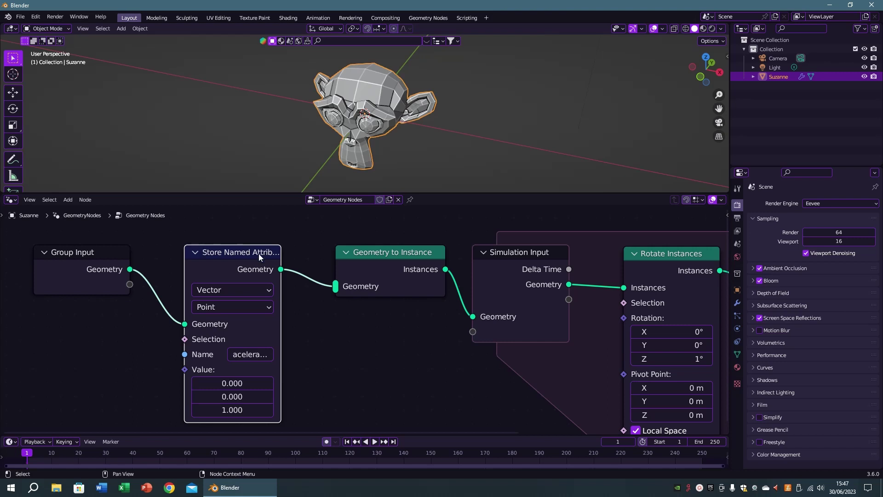
middle_drag(404, 353, 445, 354)
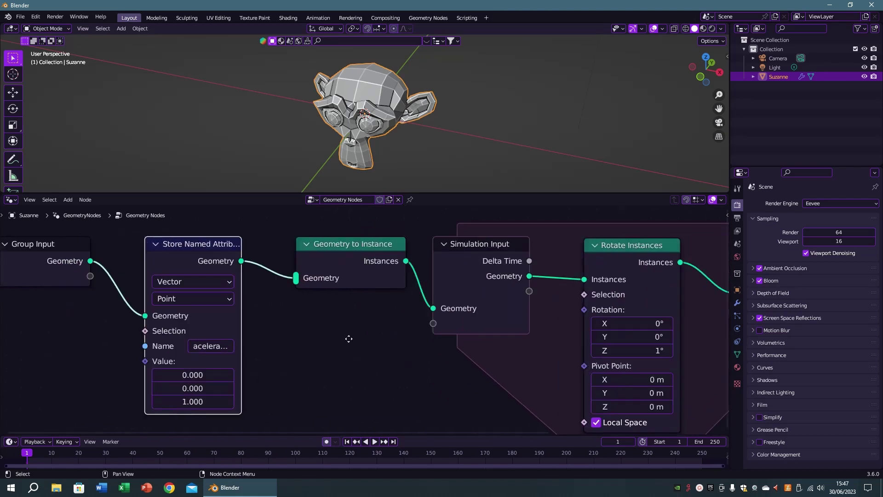
scroll(389, 348, up, 1)
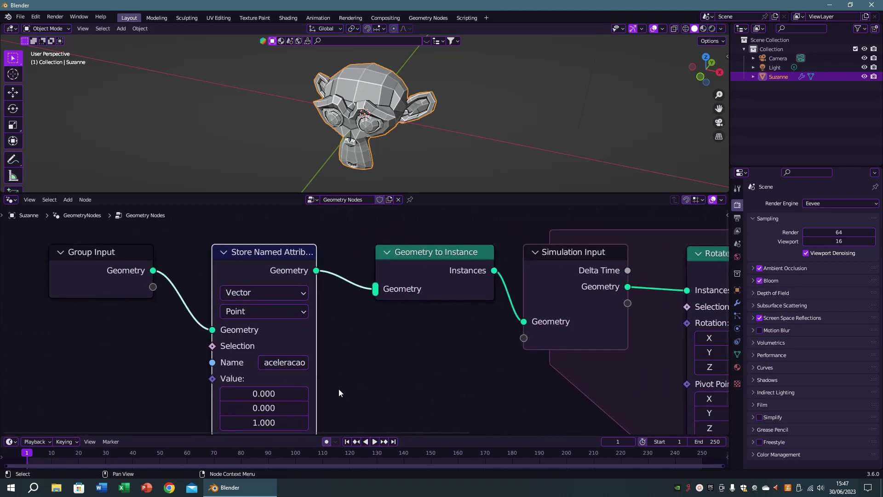
middle_drag(402, 372, 401, 355)
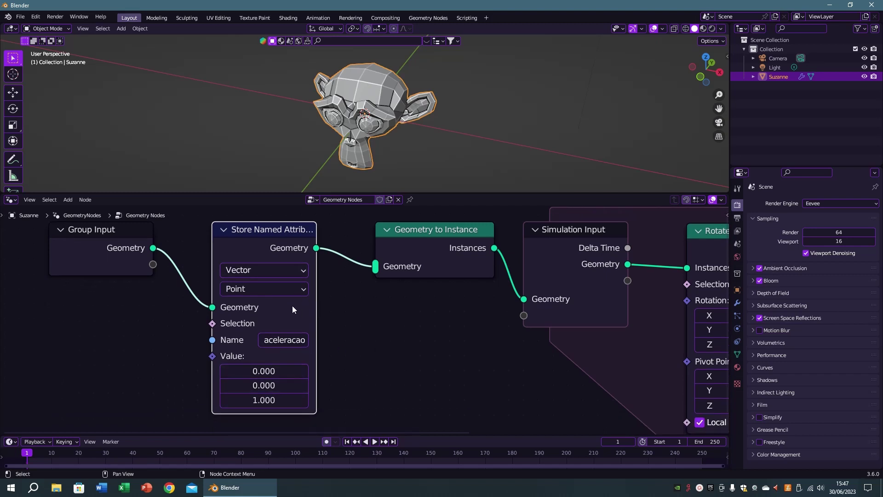
Step: Store the attribute on the Instance domain and move it between Geometry to Instance and Simulation Input
click(260, 288)
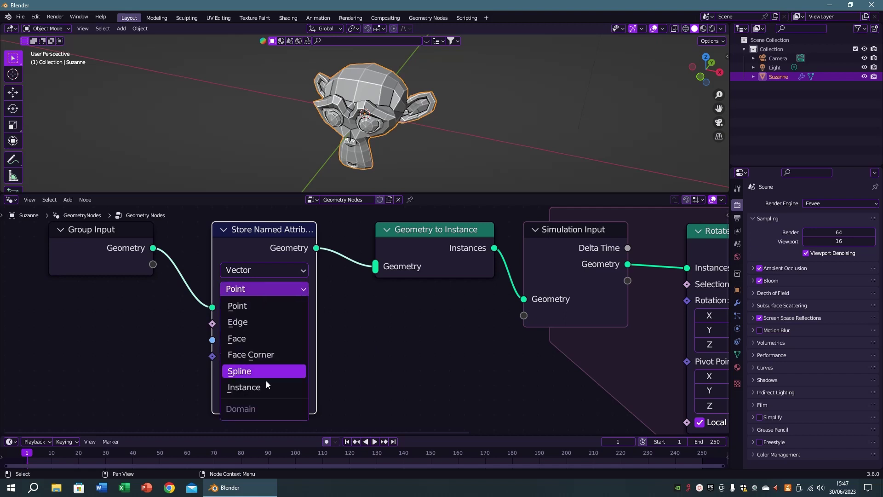
click(259, 390)
scroll(328, 323, down, 2)
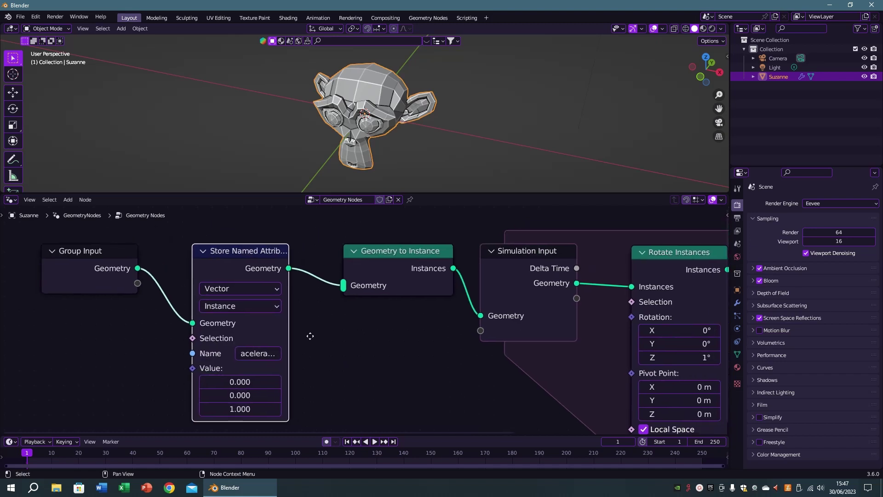
drag(267, 252, 365, 360)
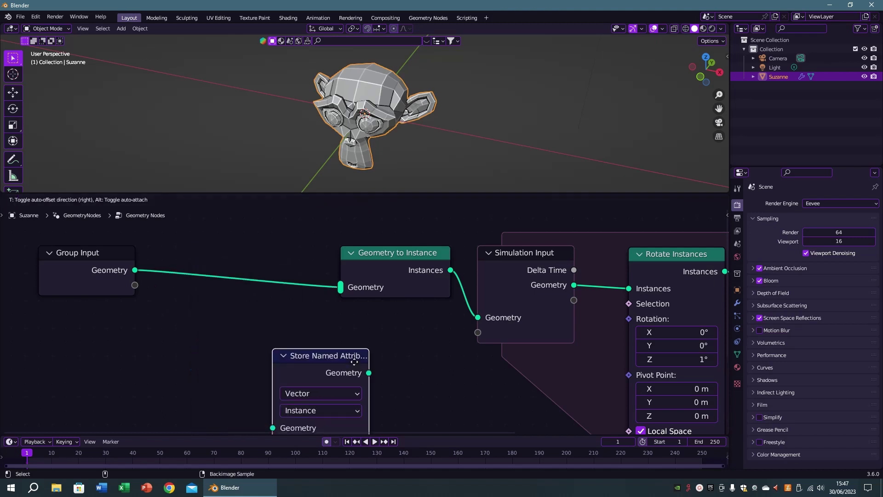
drag(401, 252, 229, 252)
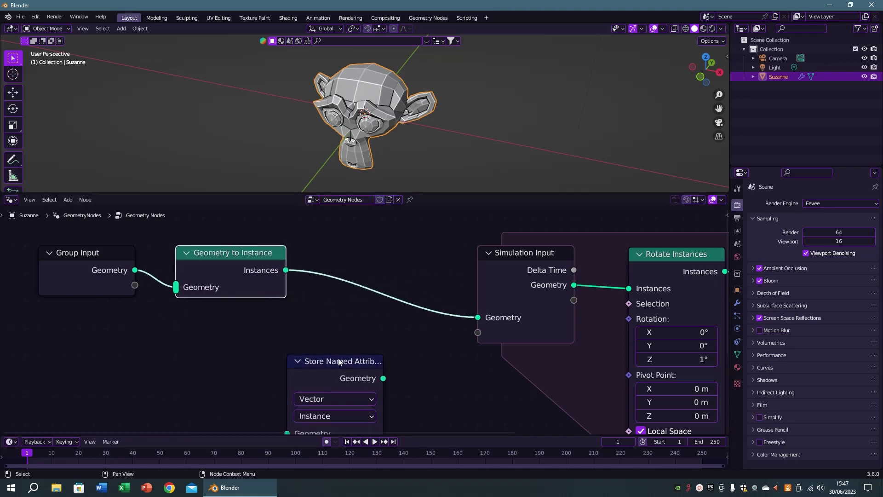
drag(326, 362, 365, 254)
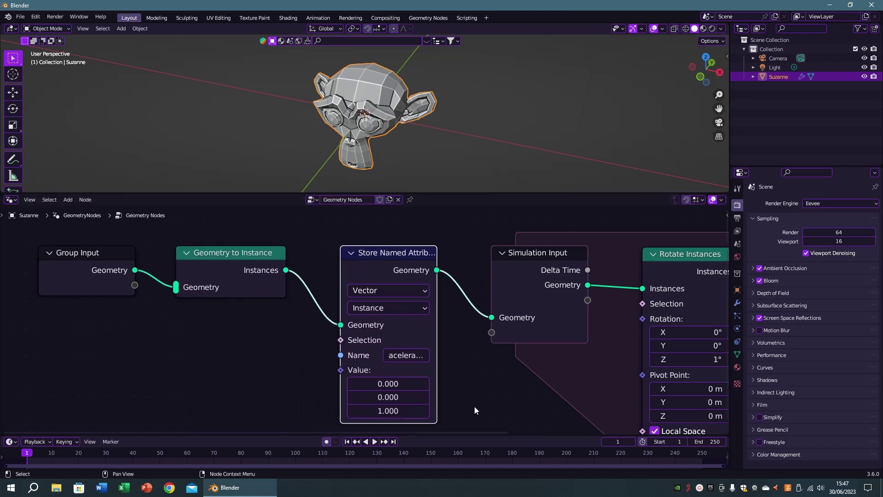
middle_drag(474, 406, 267, 388)
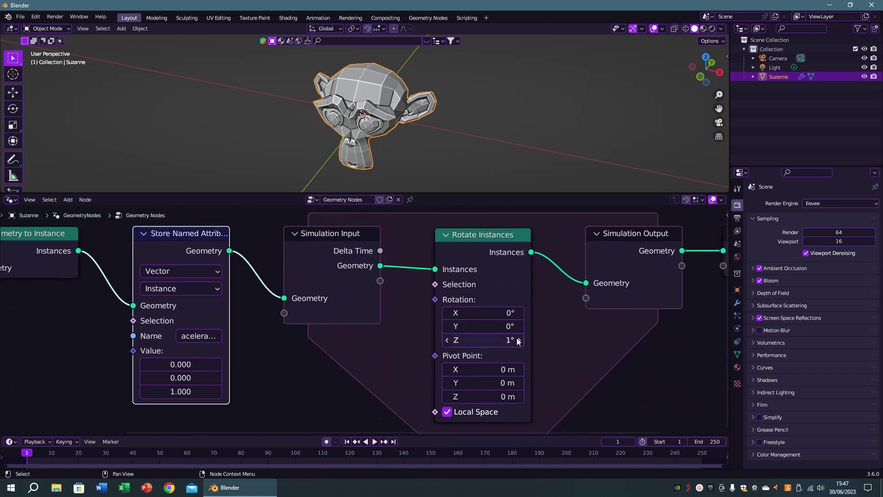
Step: Add a Named Attribute node below the zone reading the 'aceleracao' attribute
middle_drag(430, 386, 492, 291)
key(F3)
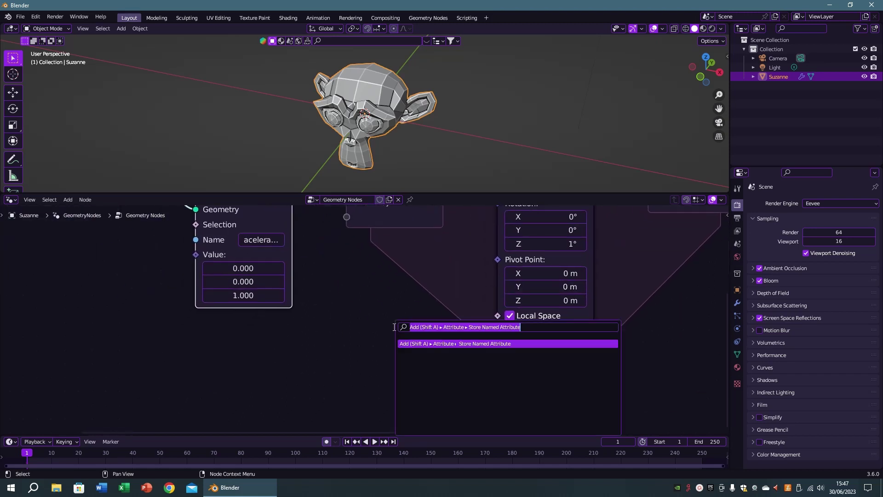
text(named)
key(Return)
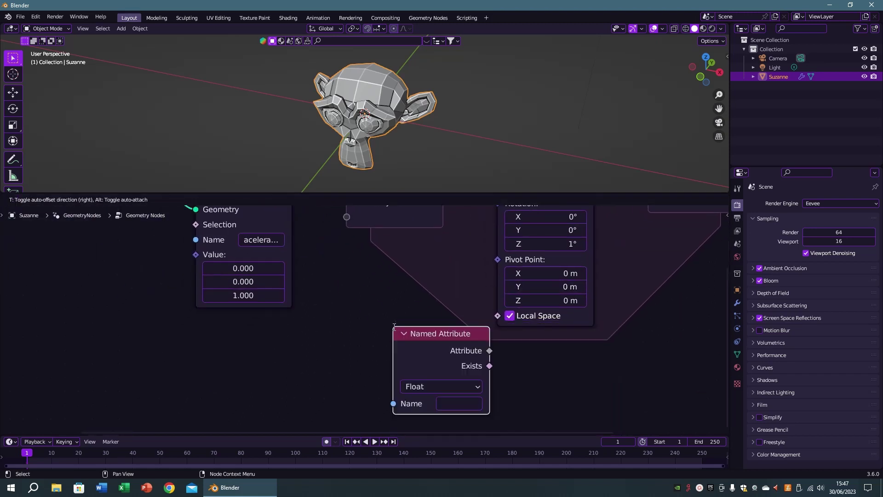
click(358, 313)
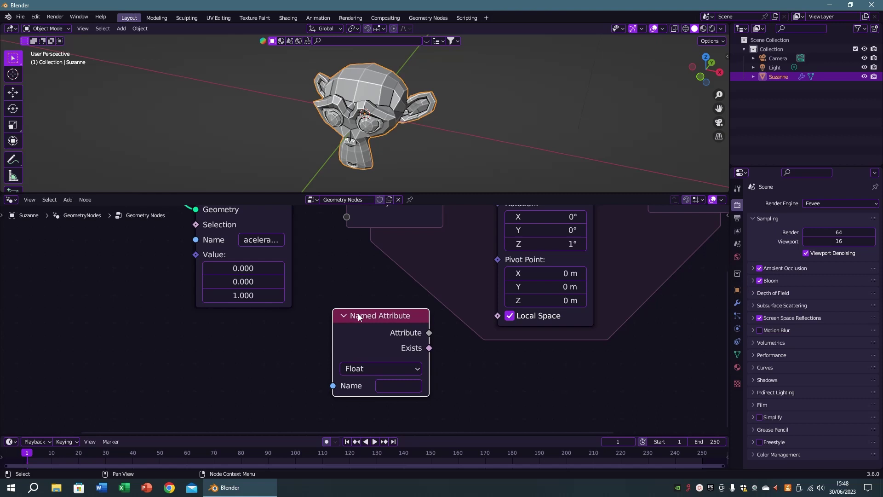
click(404, 391)
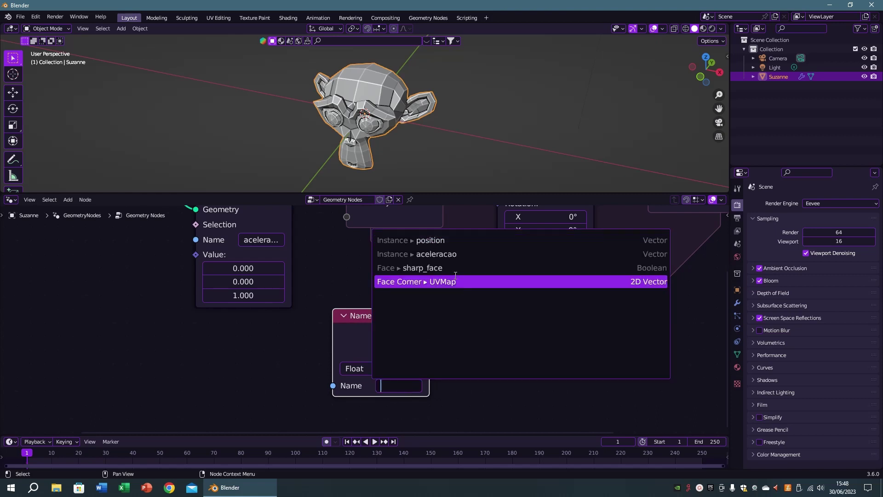
click(506, 254)
Step: Feed the attribute into Rotate Instances' Rotation and preview the spin before rewinding
middle_drag(519, 363, 434, 412)
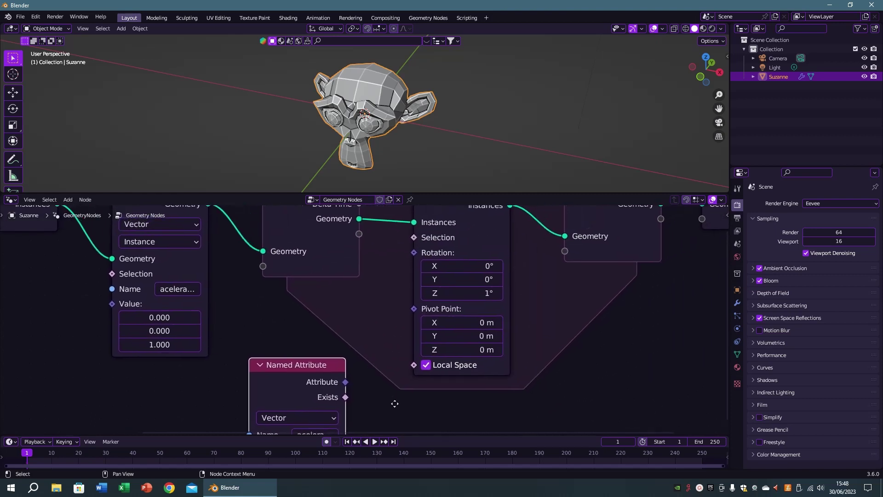
drag(345, 382, 413, 253)
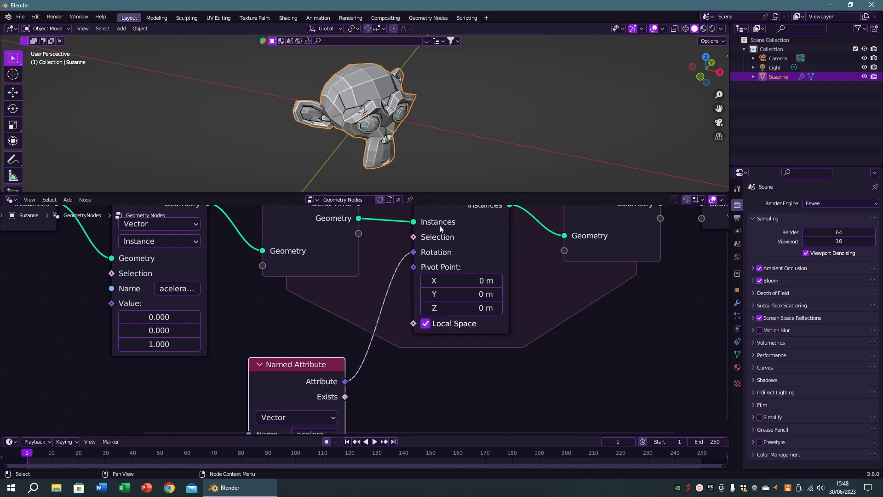
key(space)
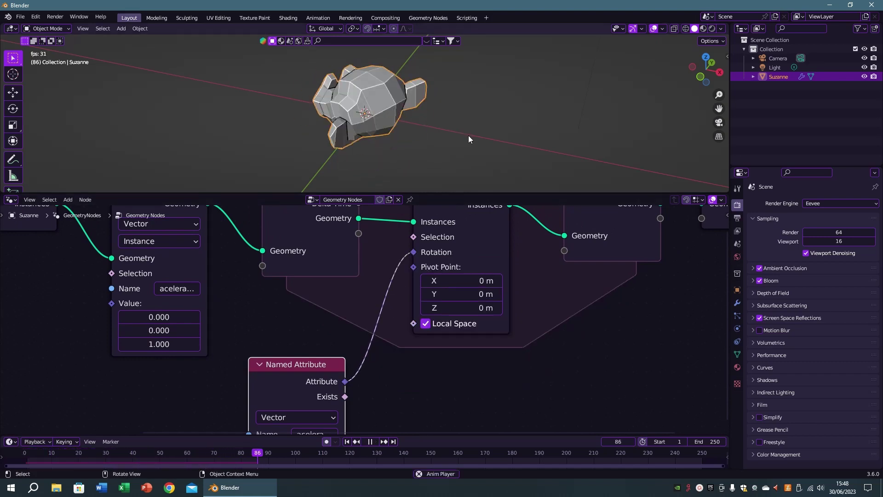
key(Escape)
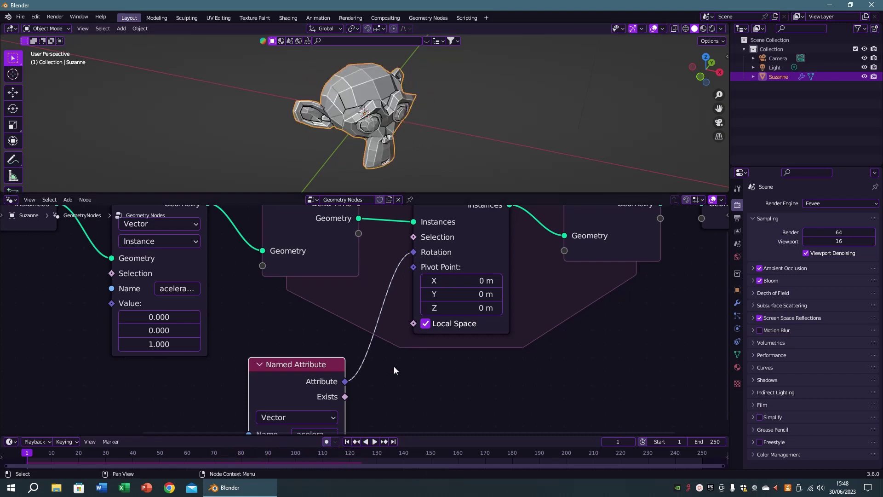
Step: Set the stored aceleracao value's Z component to 0.009
mouse_move(394, 366)
middle_down()
mouse_move(447, 317)
mouse_move(363, 360)
middle_up()
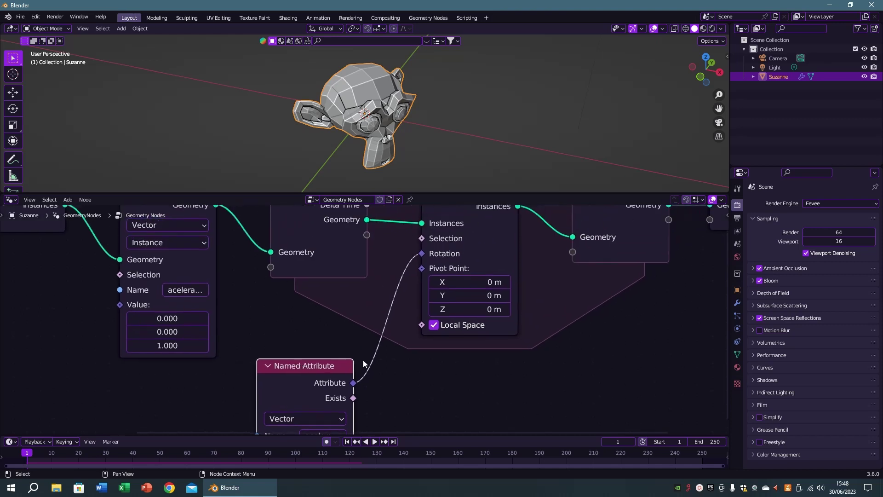
drag(326, 366, 326, 351)
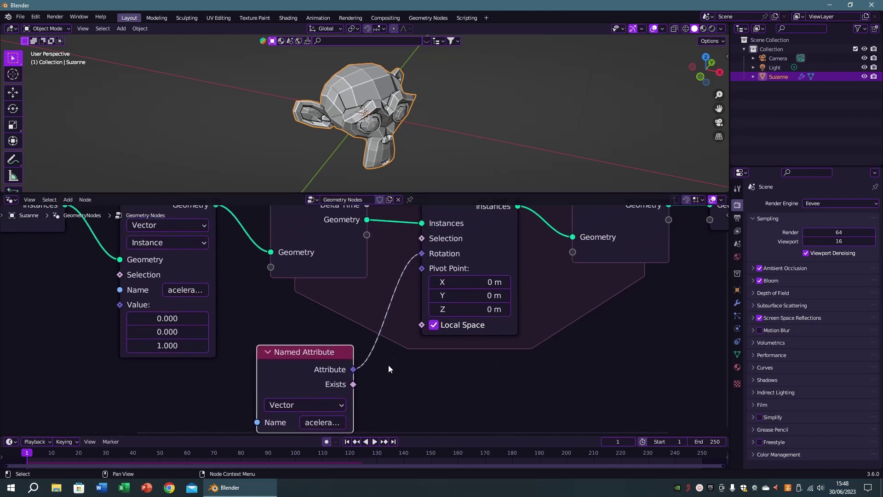
middle_drag(388, 366, 421, 335)
click(189, 318)
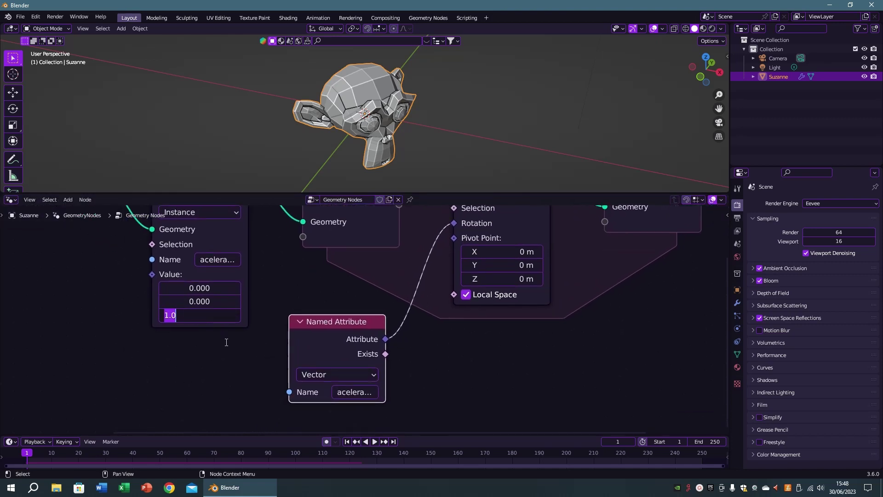
text(0.009)
key(Return)
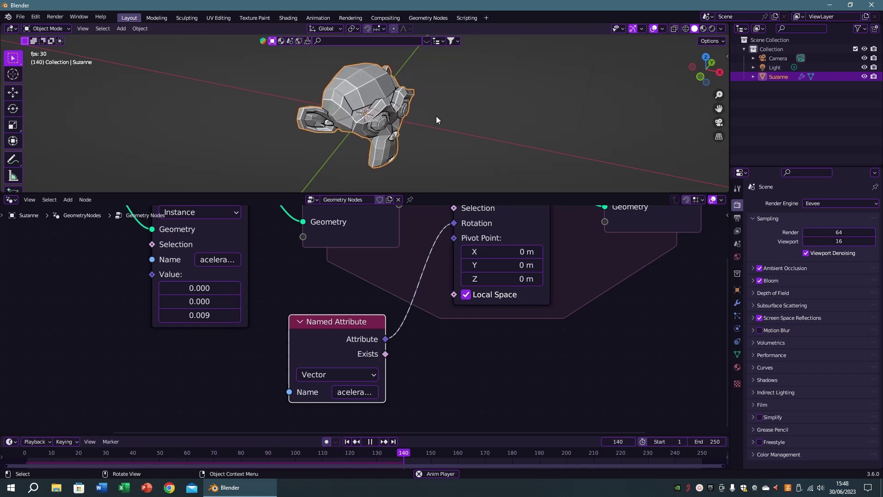
Step: Stop the playback preview and return to frame 1
key(Escape)
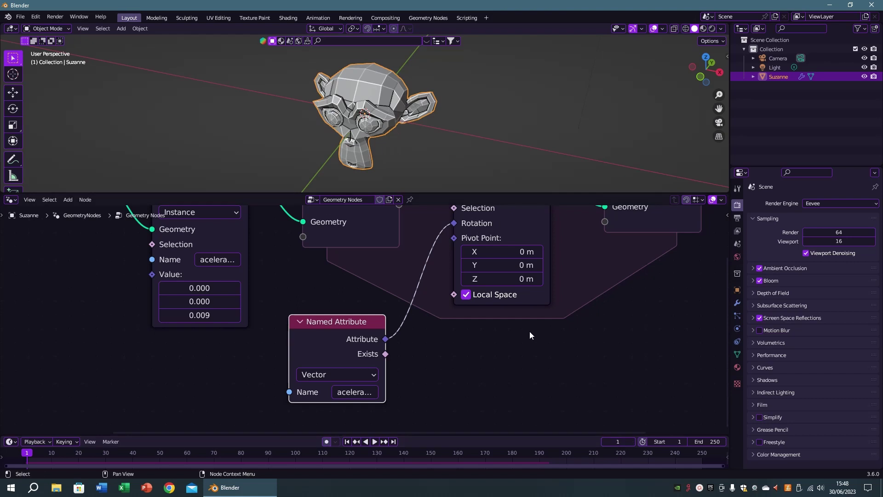
scroll(529, 331, down, 1)
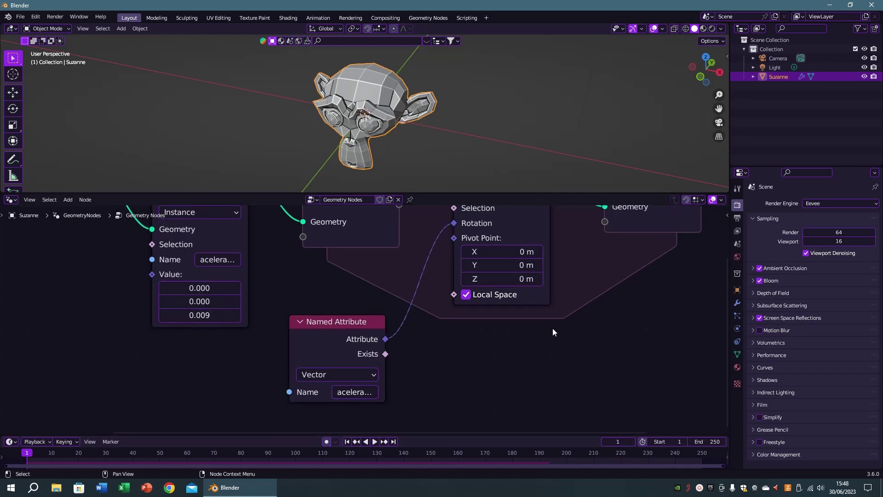
middle_drag(552, 332, 402, 424)
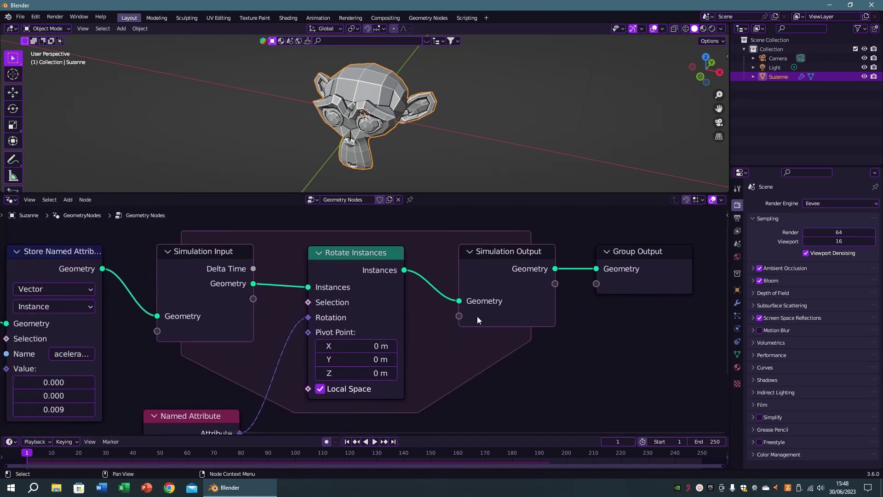
Step: Shift Group Output and Simulation Output right to open space inside the zone
middle_drag(452, 320, 350, 326)
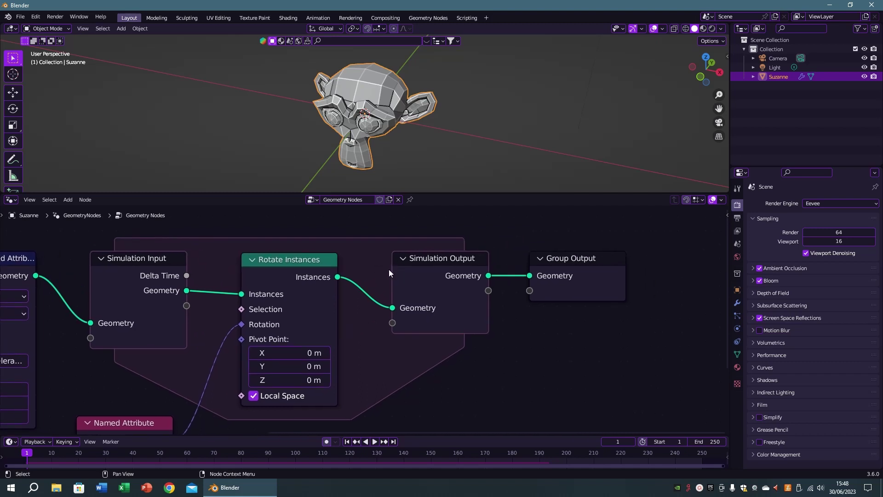
drag(579, 264, 689, 260)
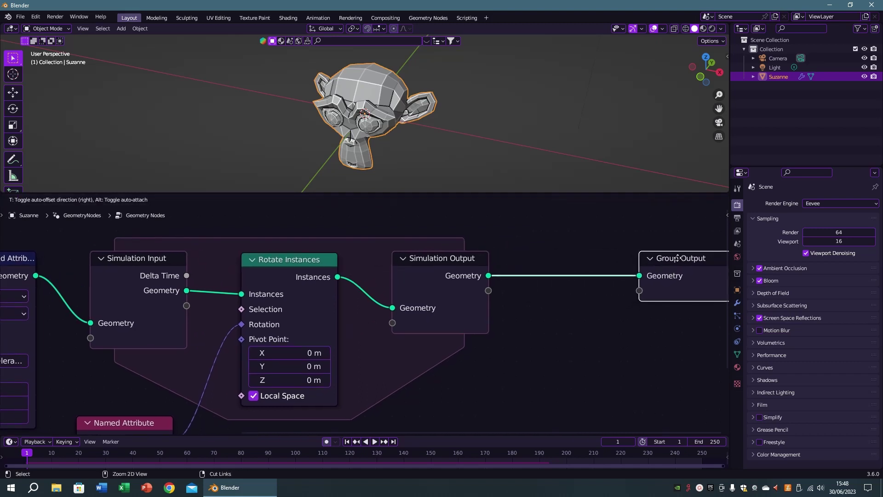
drag(438, 263, 548, 262)
middle_drag(398, 313, 511, 295)
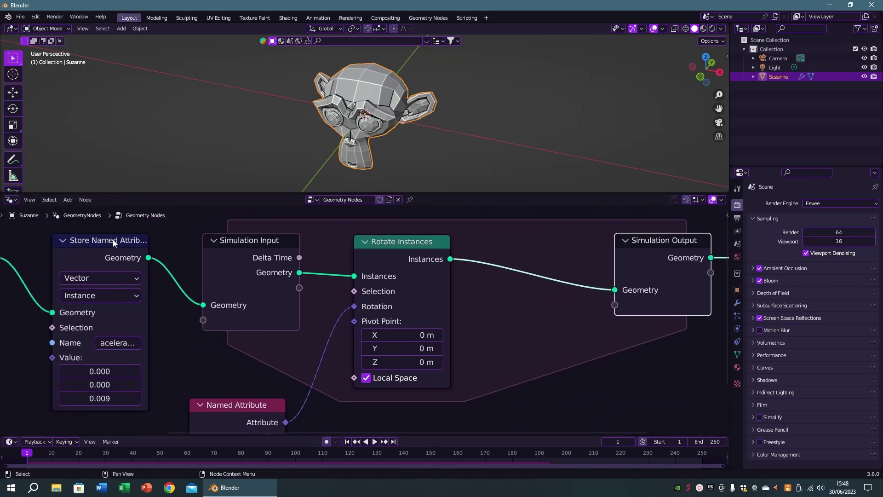
Step: Duplicate Store Named Attribute onto the Rotate Instances → Simulation Output link
click(110, 242)
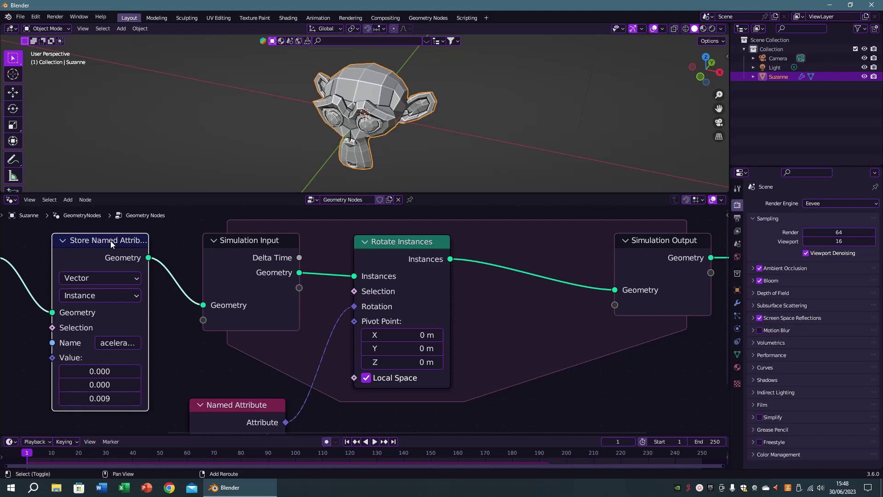
key(shift+d)
click(575, 275)
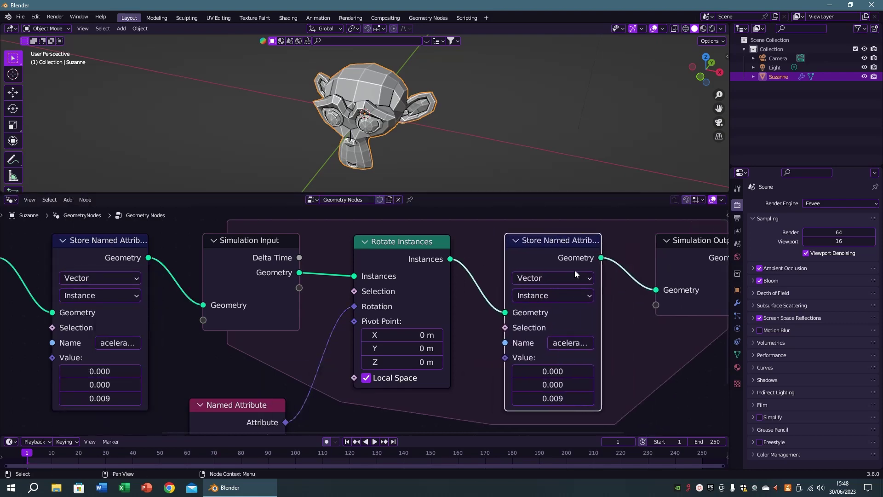
scroll(575, 275, down, 1)
middle_drag(575, 275, 567, 276)
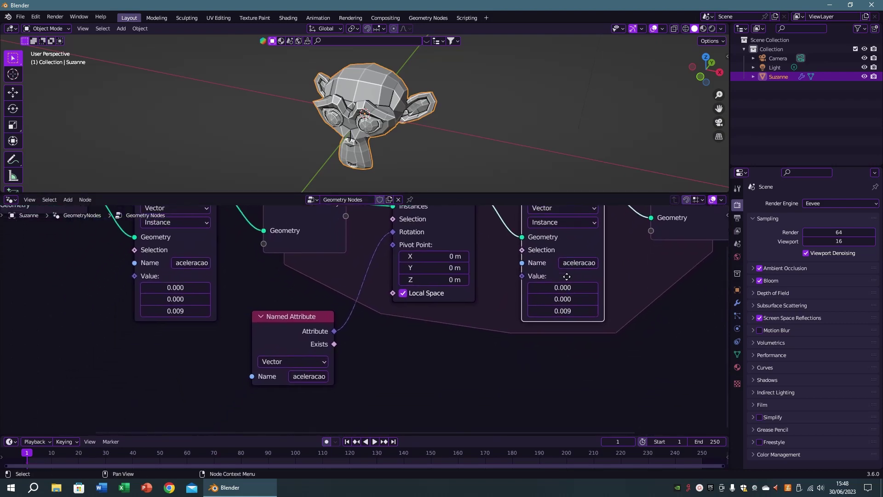
scroll(388, 349, up, 1)
drag(283, 311, 282, 315)
Step: Branch a Vector Math Add node off the Named Attribute output, adding 0.002 on Z
drag(330, 330, 386, 357)
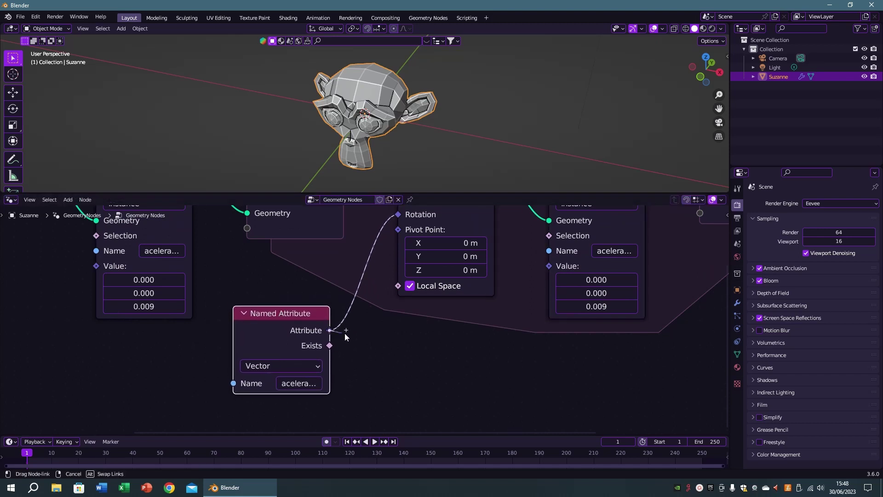
text(add)
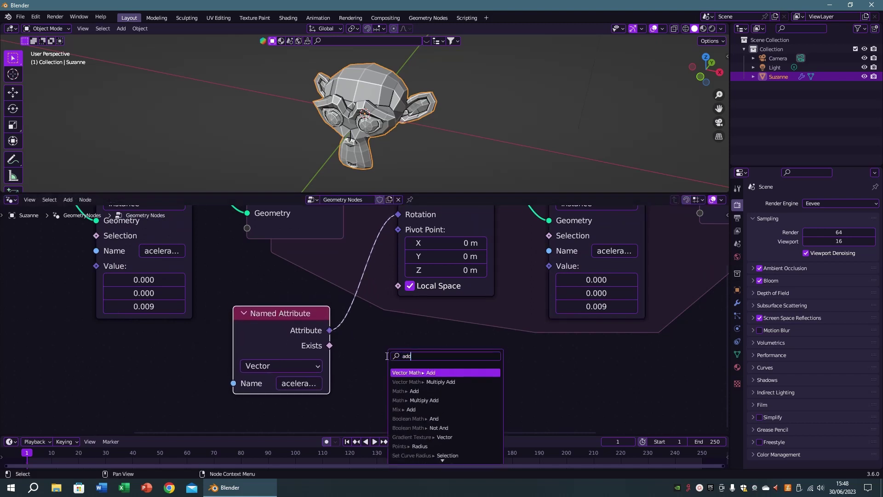
key(Return)
click(397, 352)
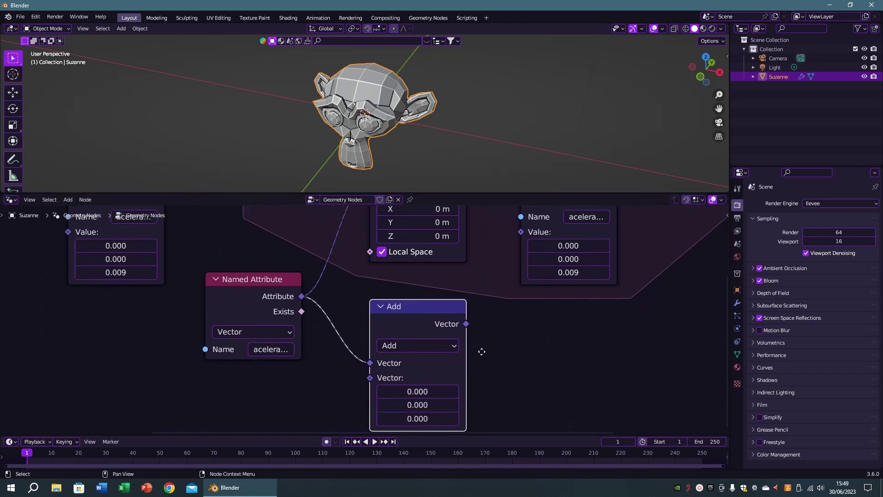
middle_drag(481, 351, 442, 303)
double_click(368, 370)
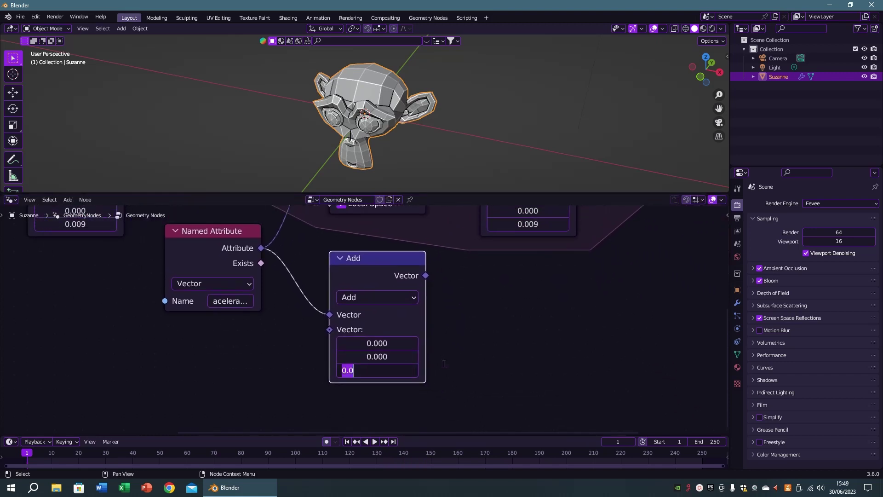
text(0.002)
key(Return)
middle_drag(463, 285, 410, 391)
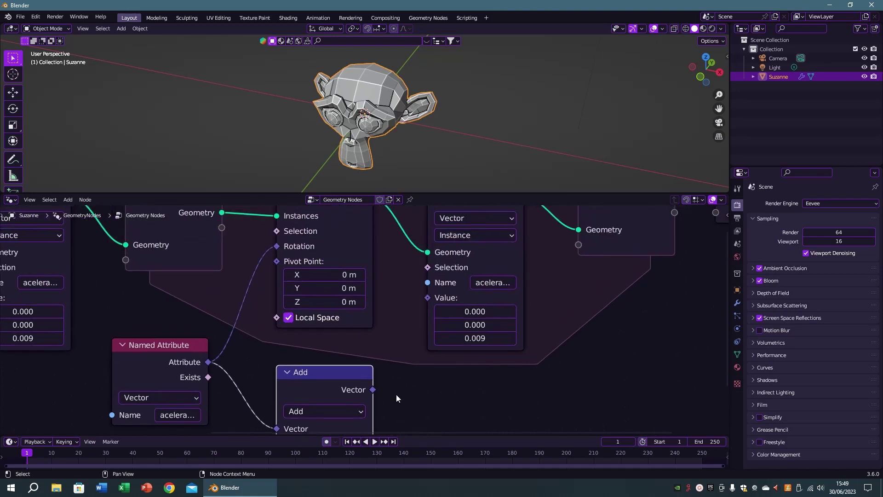
Step: In a maximized node editor, link the Add result into the second Store Named Attribute's Value
key(ctrl+space)
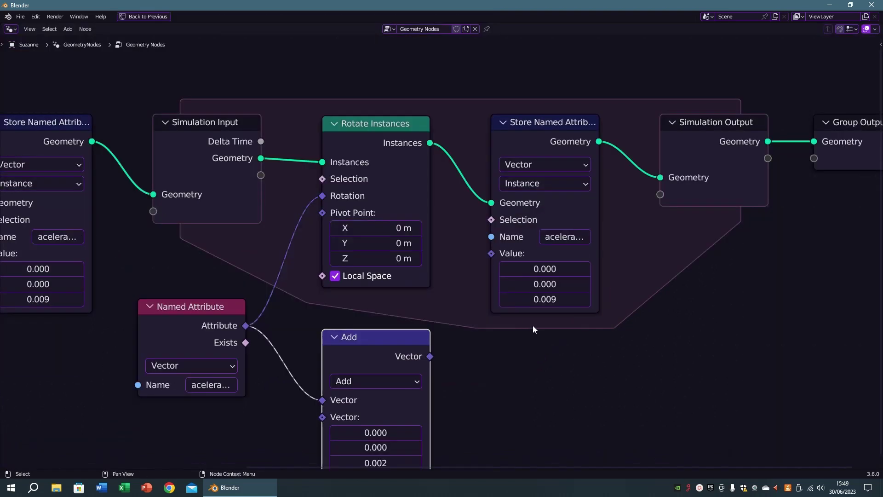
middle_drag(572, 169, 551, 123)
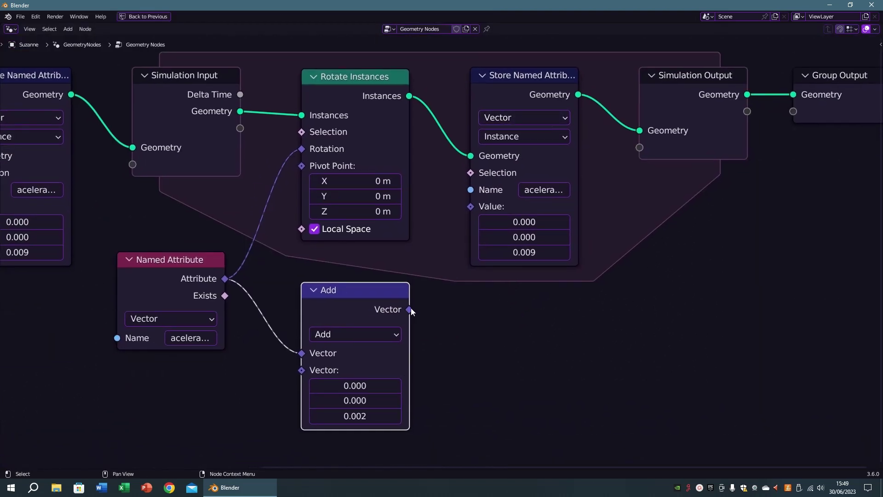
drag(410, 309, 471, 207)
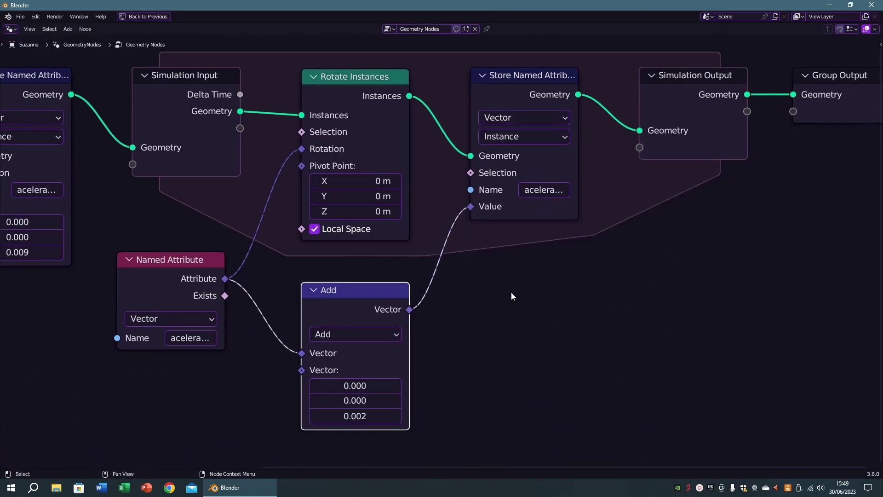
mouse_move(511, 292)
middle_down()
mouse_move(509, 312)
mouse_move(533, 336)
mouse_move(733, 348)
middle_up()
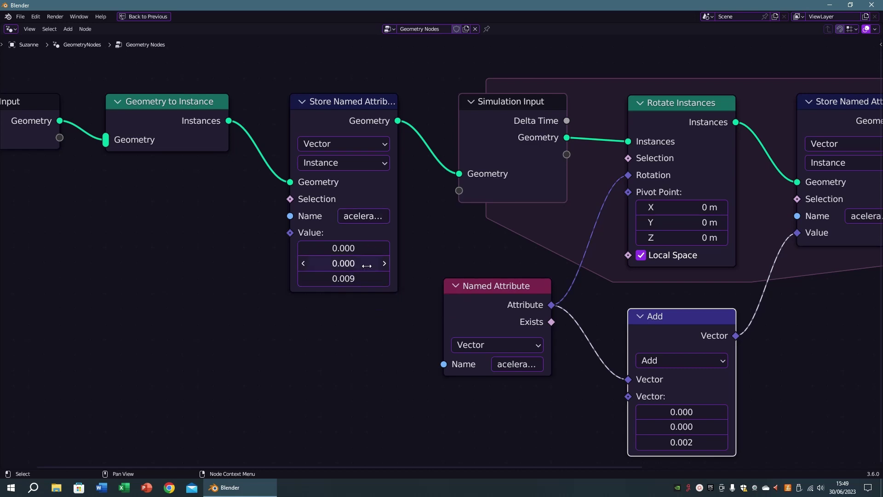
Step: Check the first stored Z value, reposition the Add node, then restore the layout and play
click(351, 278)
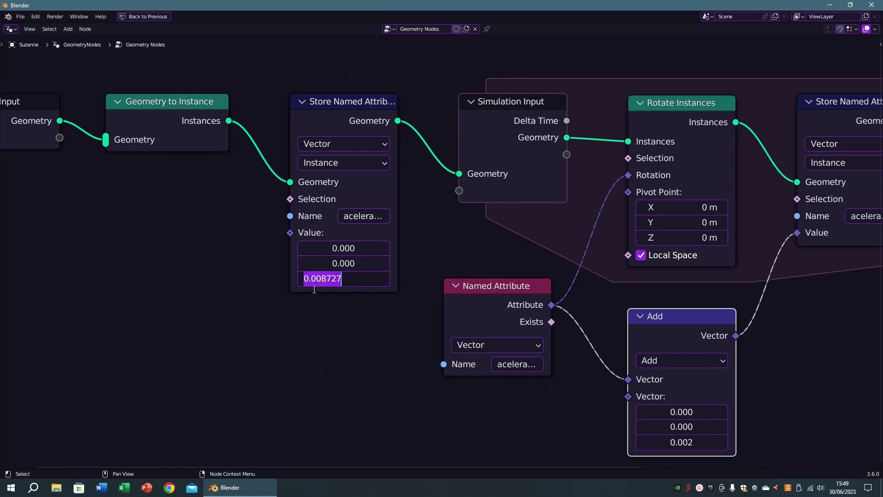
click(345, 321)
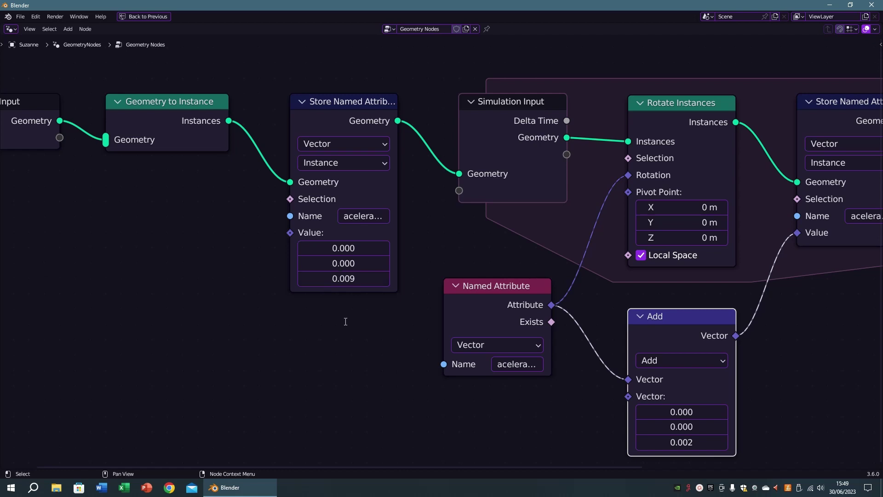
middle_drag(369, 328, 145, 336)
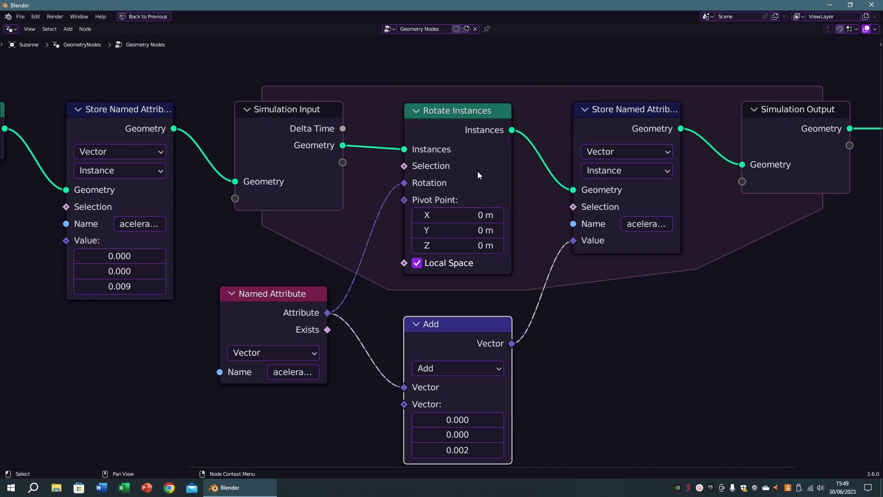
mouse_move(544, 278)
middle_down()
mouse_move(502, 242)
mouse_move(503, 234)
middle_up()
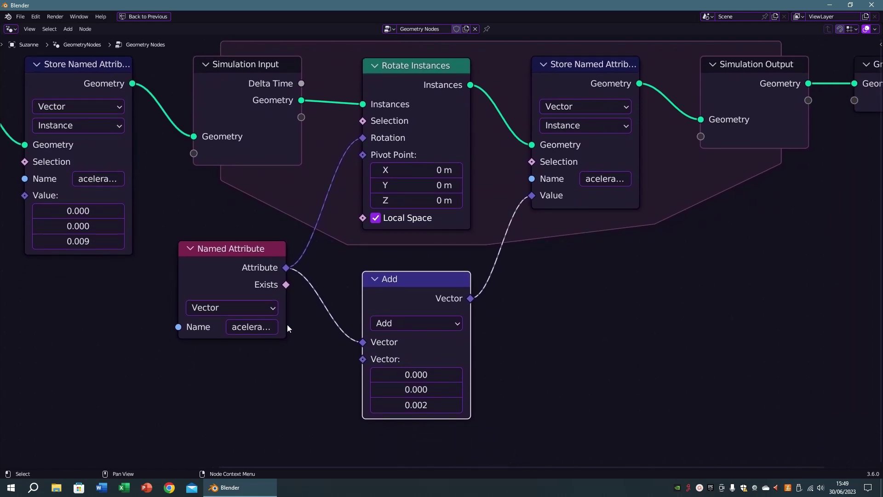
drag(244, 255, 242, 254)
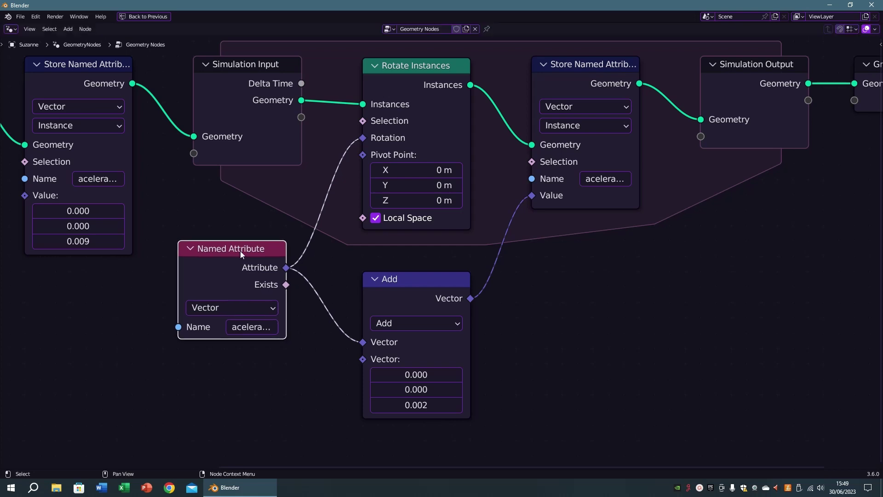
drag(424, 286, 421, 286)
click(552, 290)
middle_drag(581, 300, 532, 326)
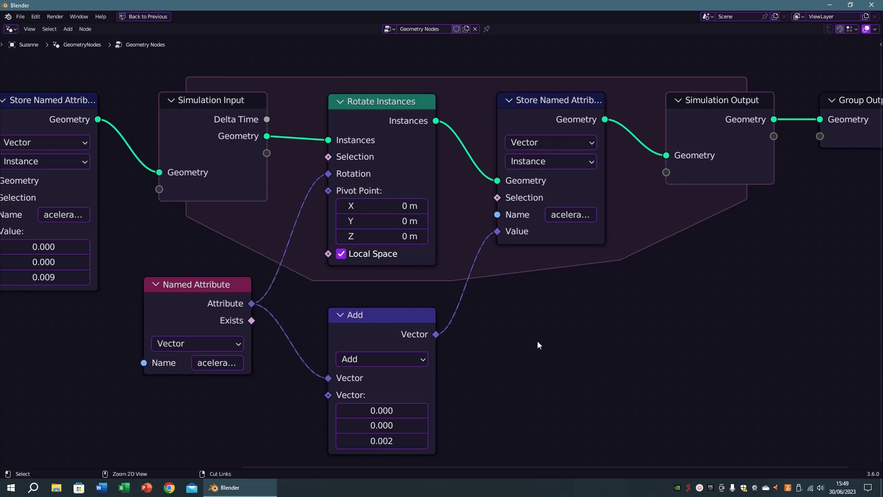
key(ctrl+space)
key(space)
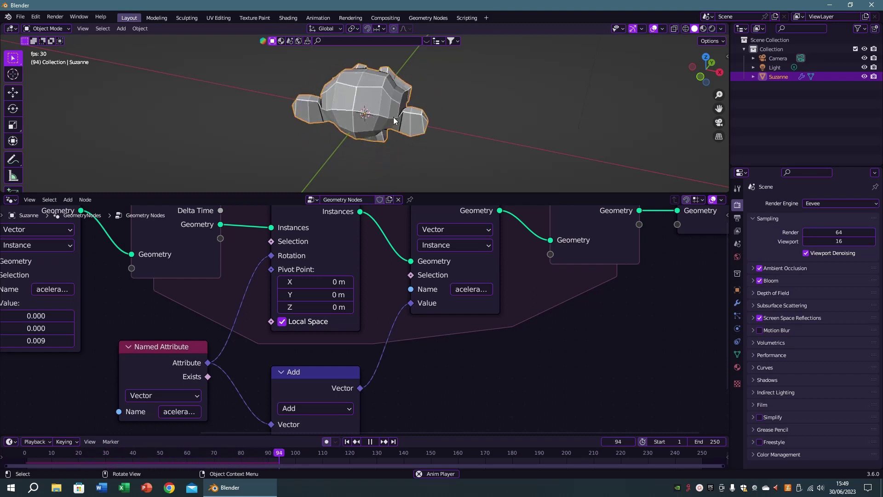
Step: Stop playback, rewind to frame 1, and maximize the Geometry Nodes editor with the graph panned into view
key(space)
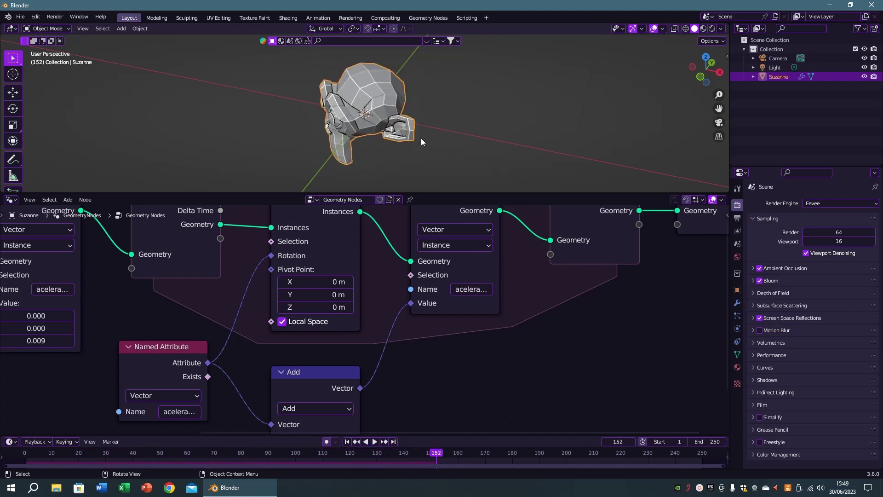
key(shift+Left)
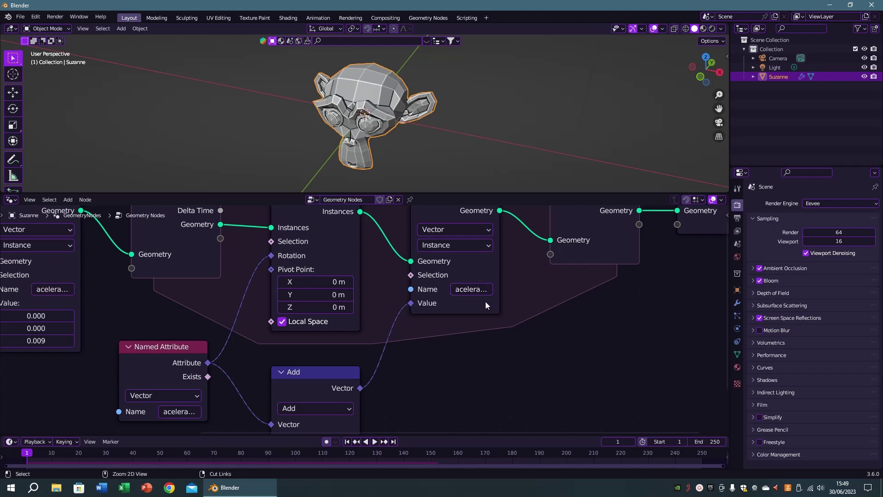
key(ctrl+space)
middle_drag(519, 294, 566, 275)
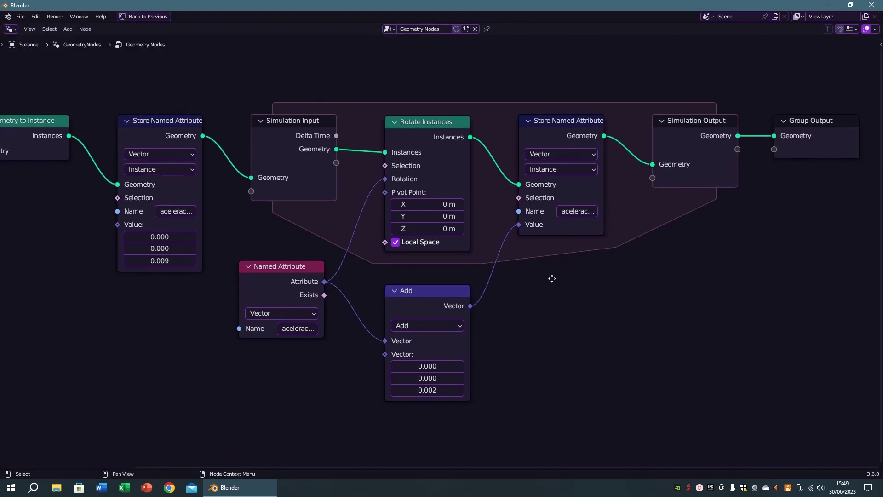